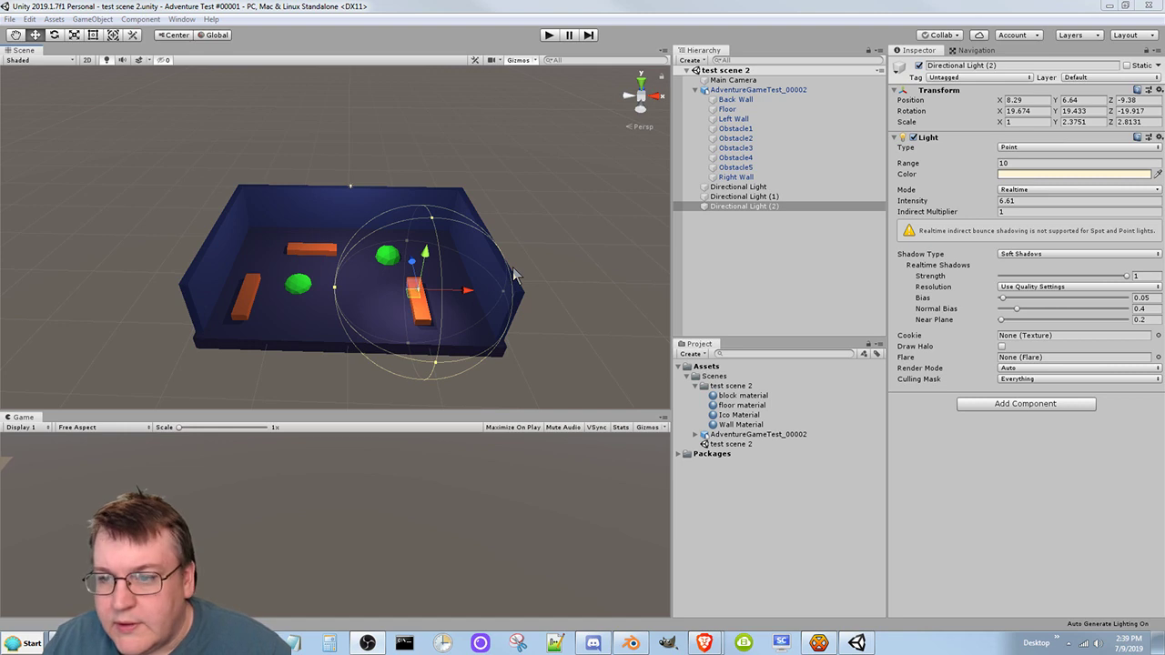
# Review the block, floor, Ico and wall materials, Obstacle1, and the settings of the scene's three lights
pyautogui.click(742, 397)
pyautogui.click(743, 406)
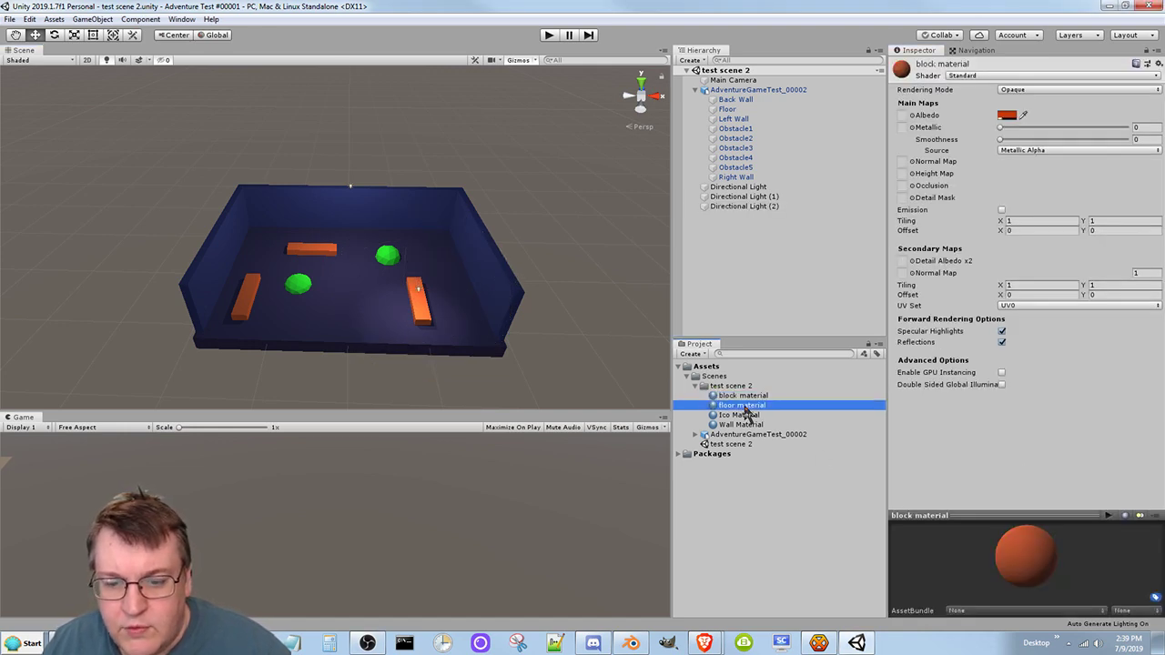
pyautogui.click(746, 416)
pyautogui.click(748, 425)
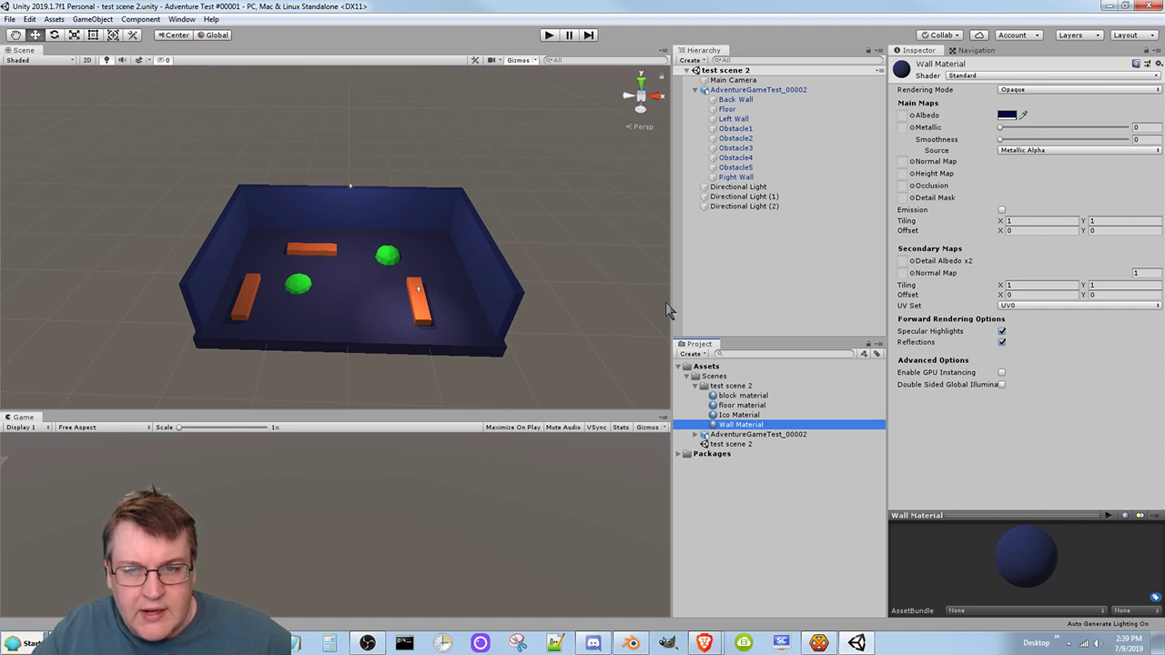
pyautogui.click(733, 130)
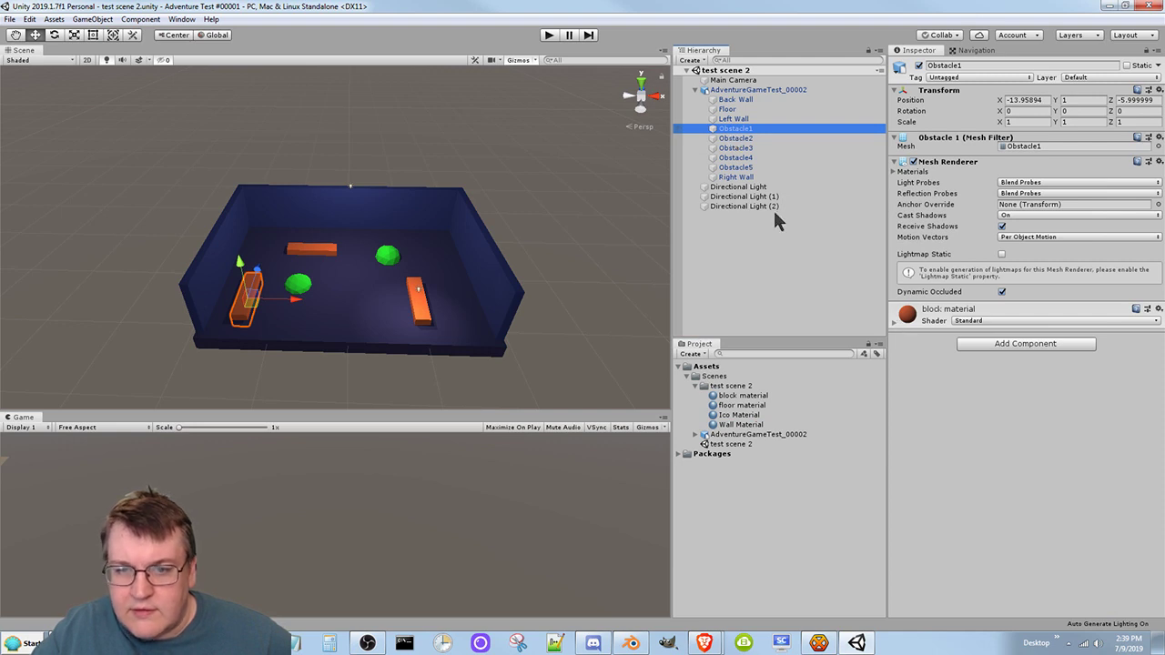
pyautogui.click(737, 187)
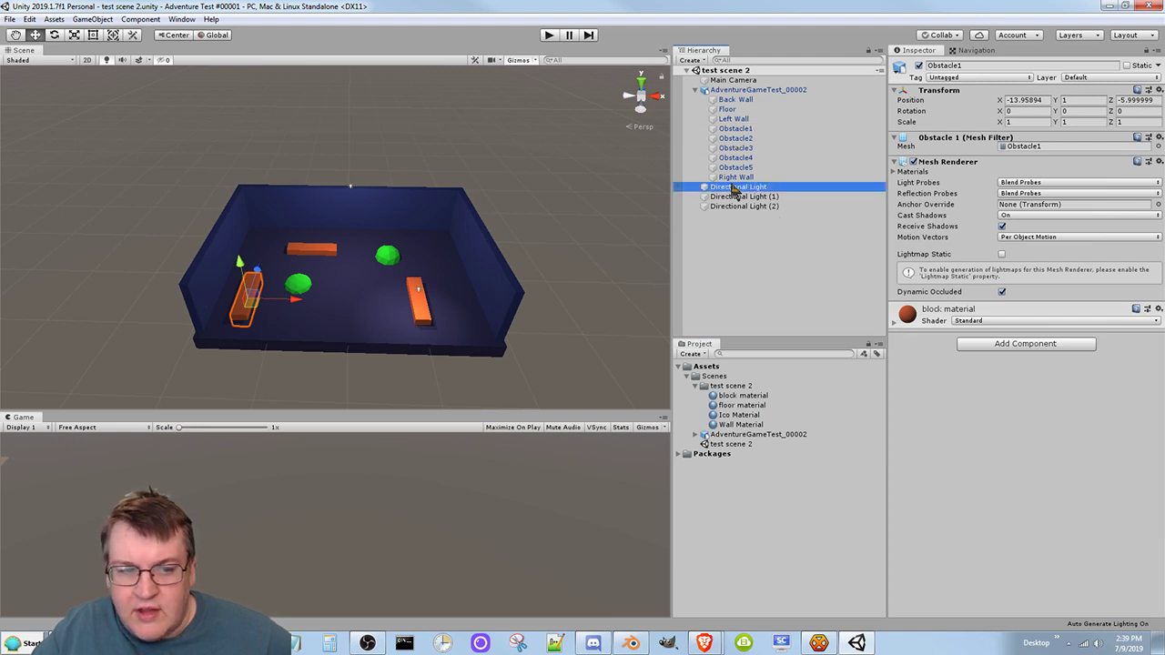
pyautogui.click(756, 197)
pyautogui.click(742, 206)
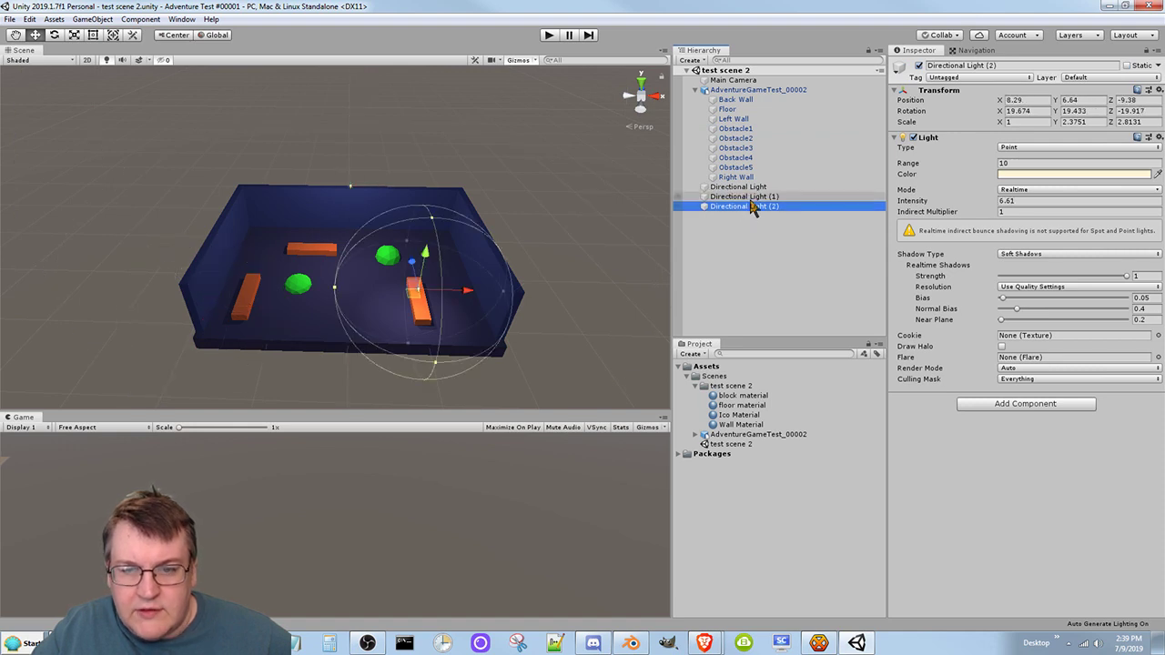
# Set Directional Light (1)'s intensity to 4.5 and reposition it to about X -12.52, Y 4.78, Z -5.67, near the left obstacle
pyautogui.click(754, 198)
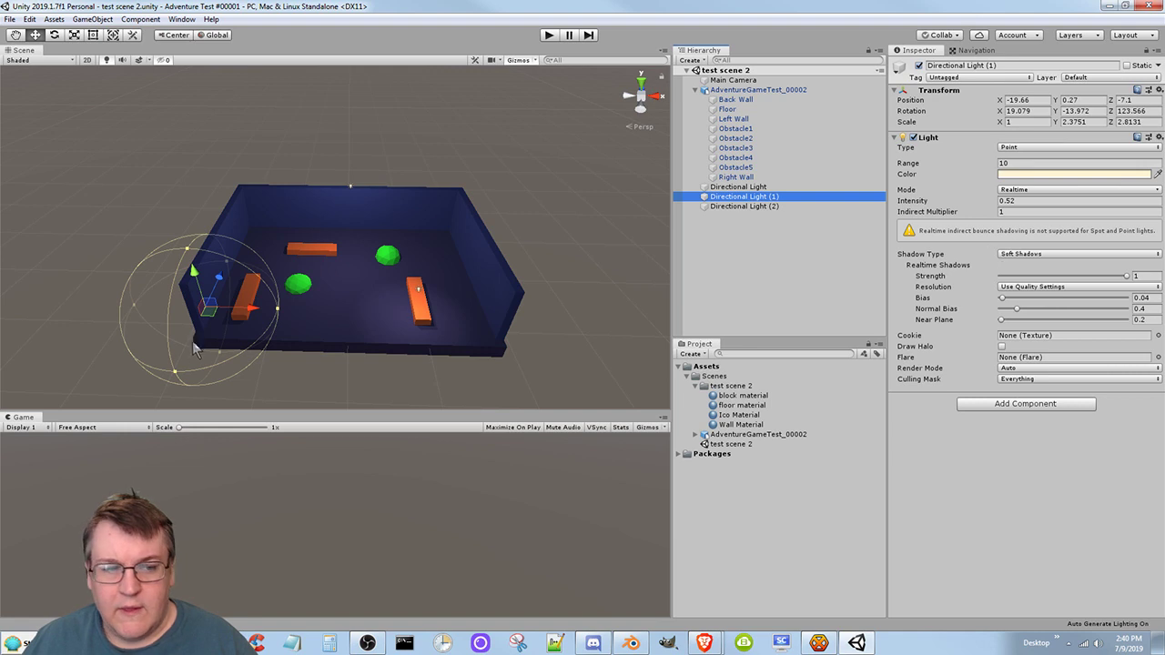
pyautogui.moveTo(219, 286); pyautogui.dragTo(241, 300)
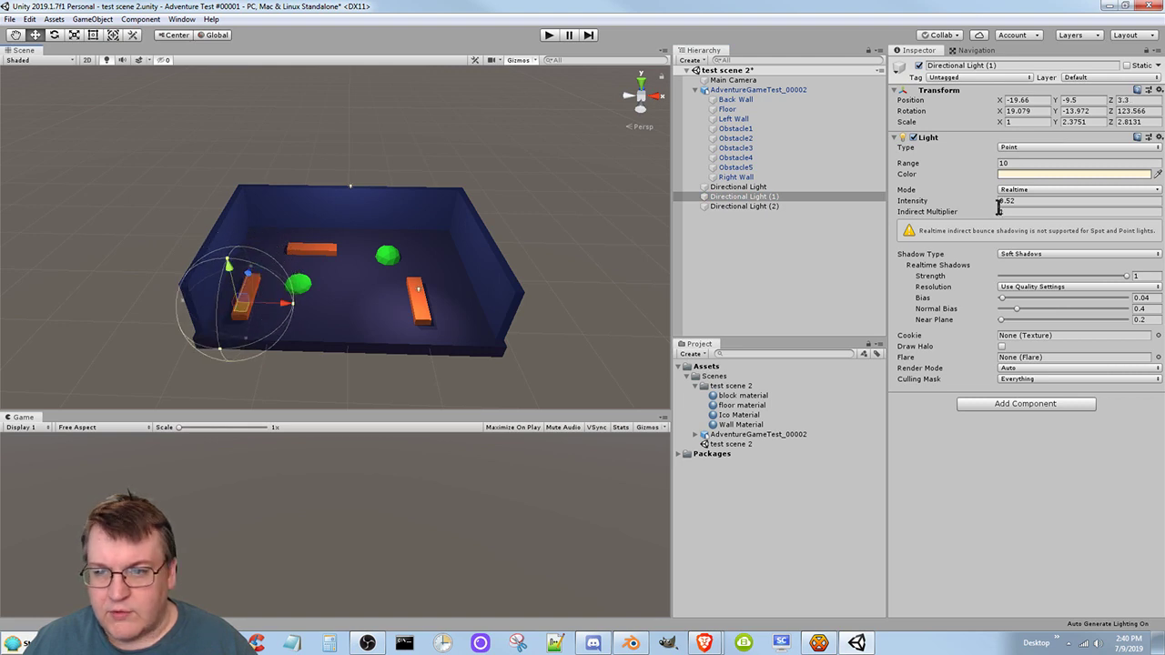
pyautogui.moveTo(949, 202); pyautogui.dragTo(918, 203)
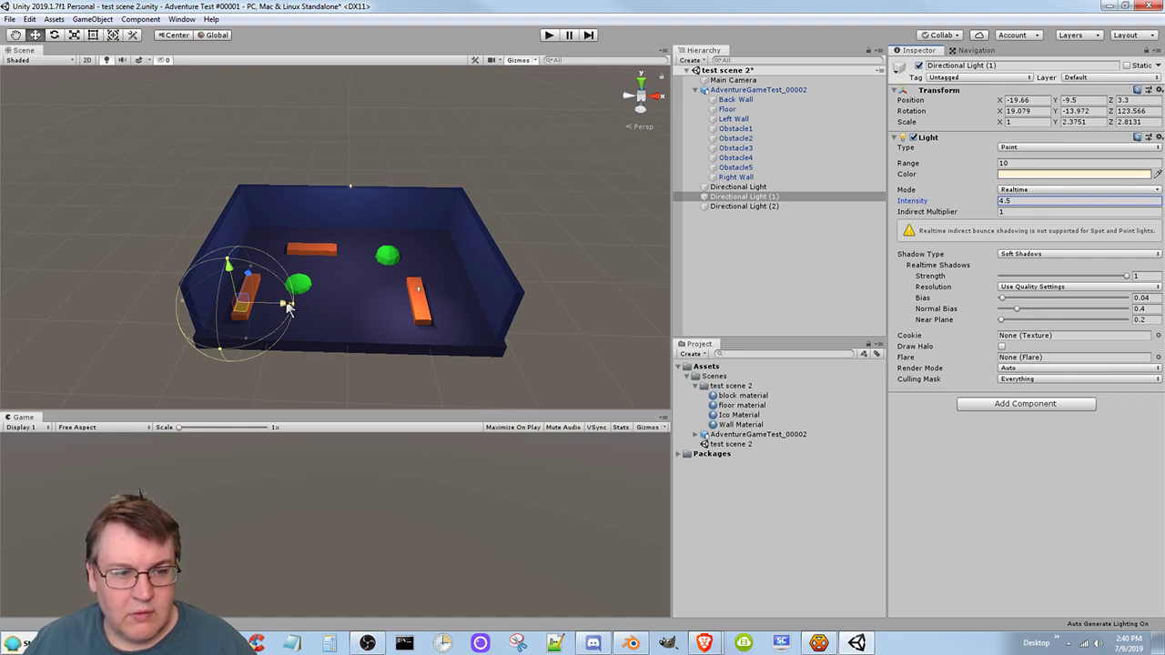
pyautogui.moveTo(284, 304); pyautogui.dragTo(312, 304)
pyautogui.moveTo(257, 267); pyautogui.dragTo(312, 279)
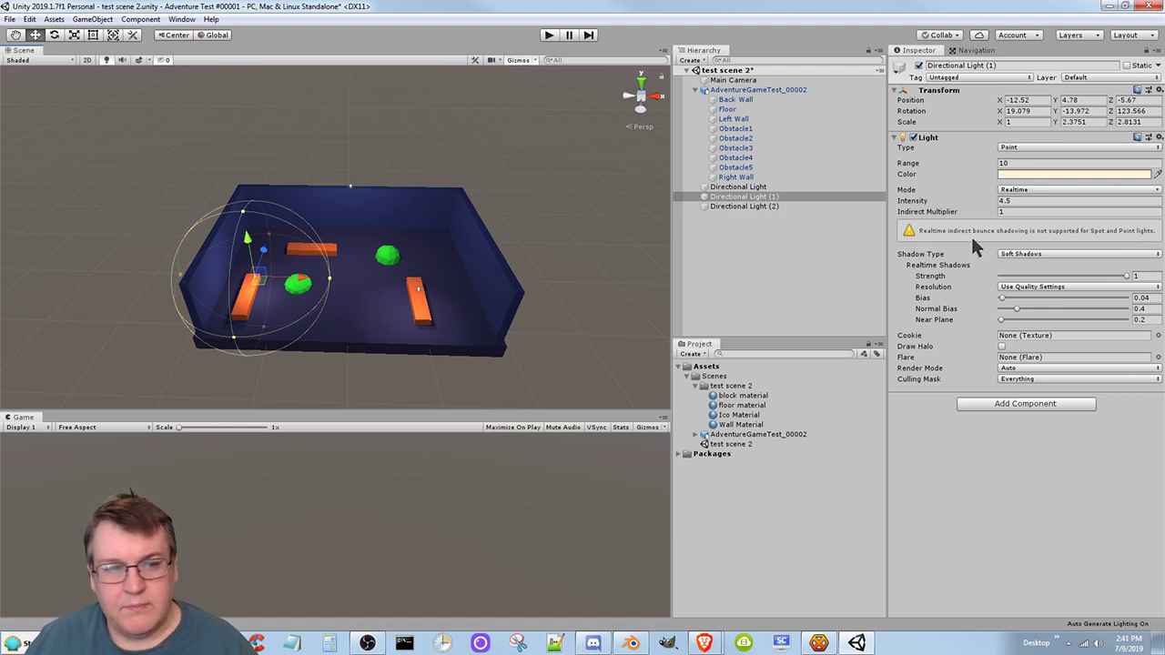
pyautogui.click(1038, 188)
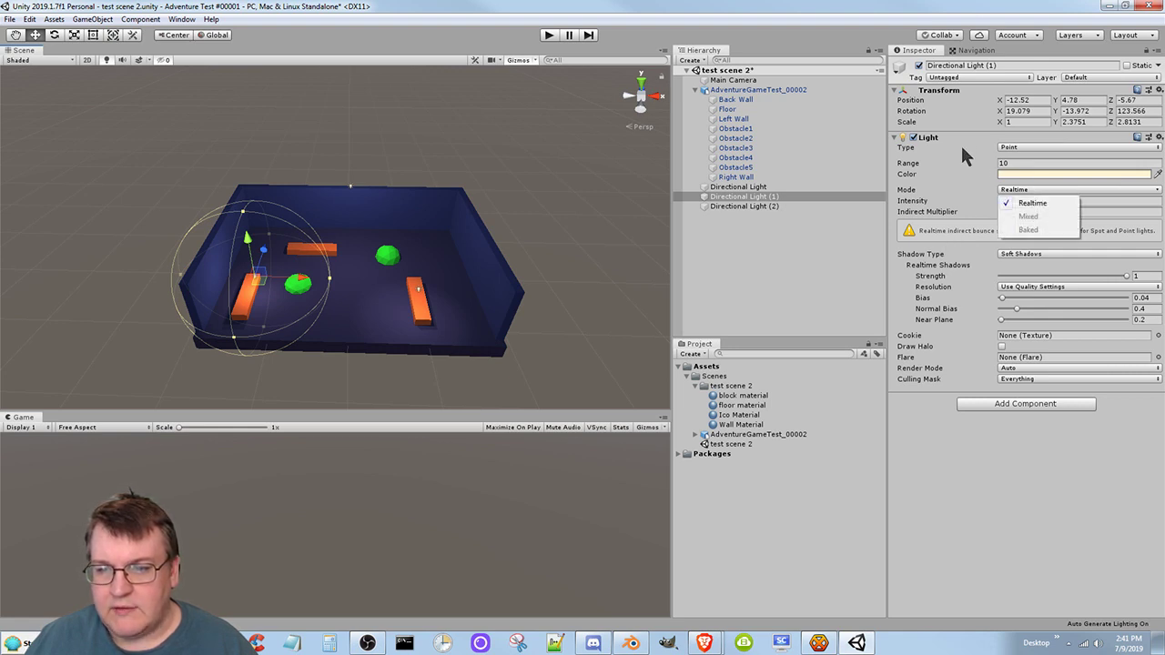
pyautogui.click(962, 155)
pyautogui.click(1018, 201)
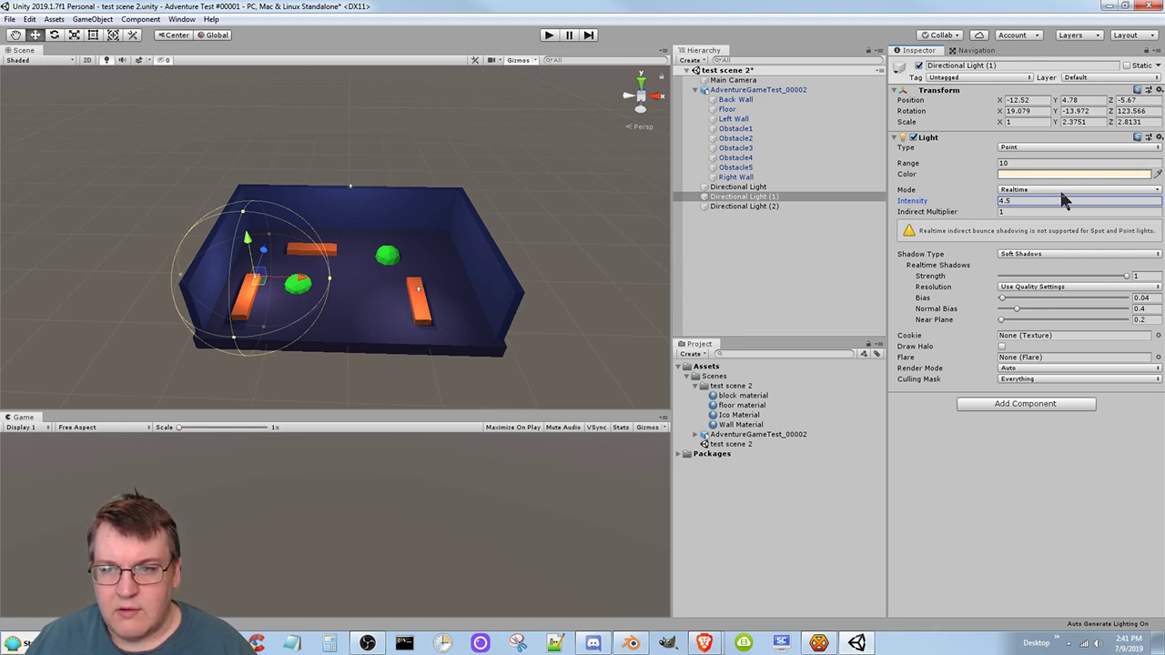
# Change the main Directional Light's type to Directional and reduce its intensity to 0.25
pyautogui.click(756, 187)
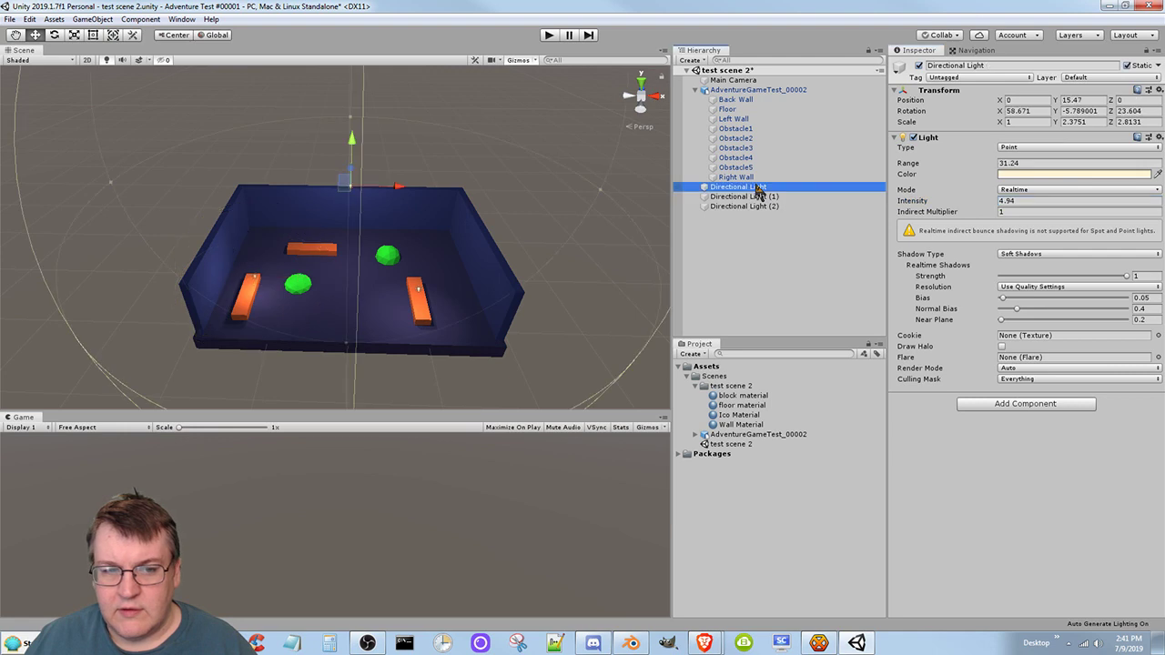
pyautogui.click(1045, 147)
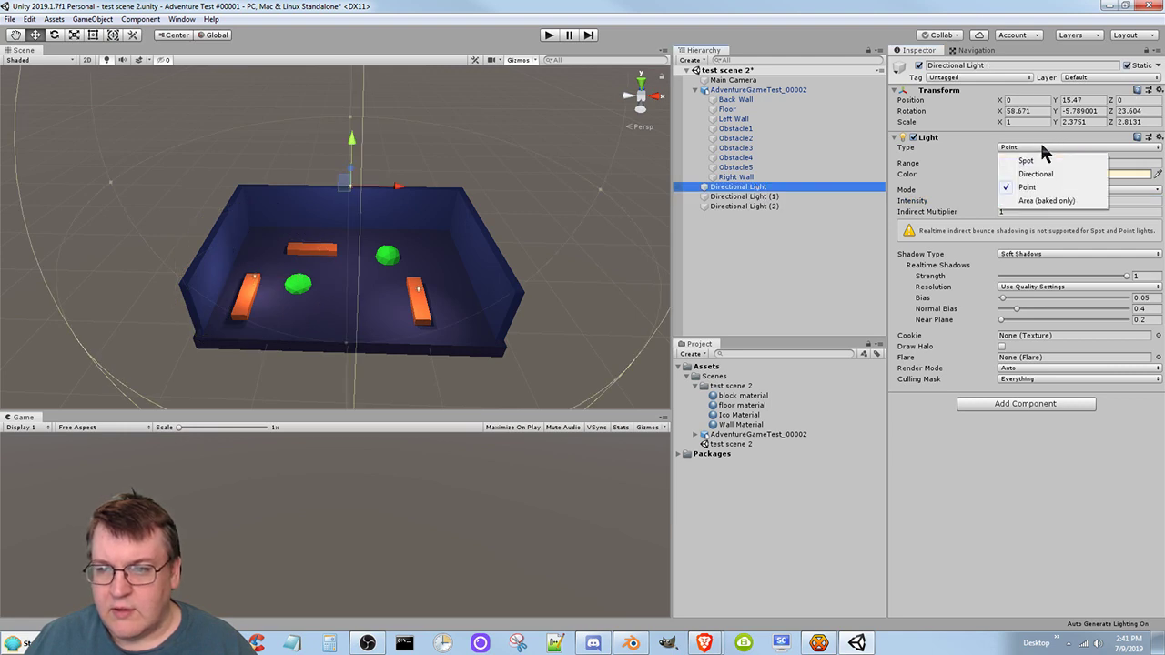
pyautogui.click(1040, 173)
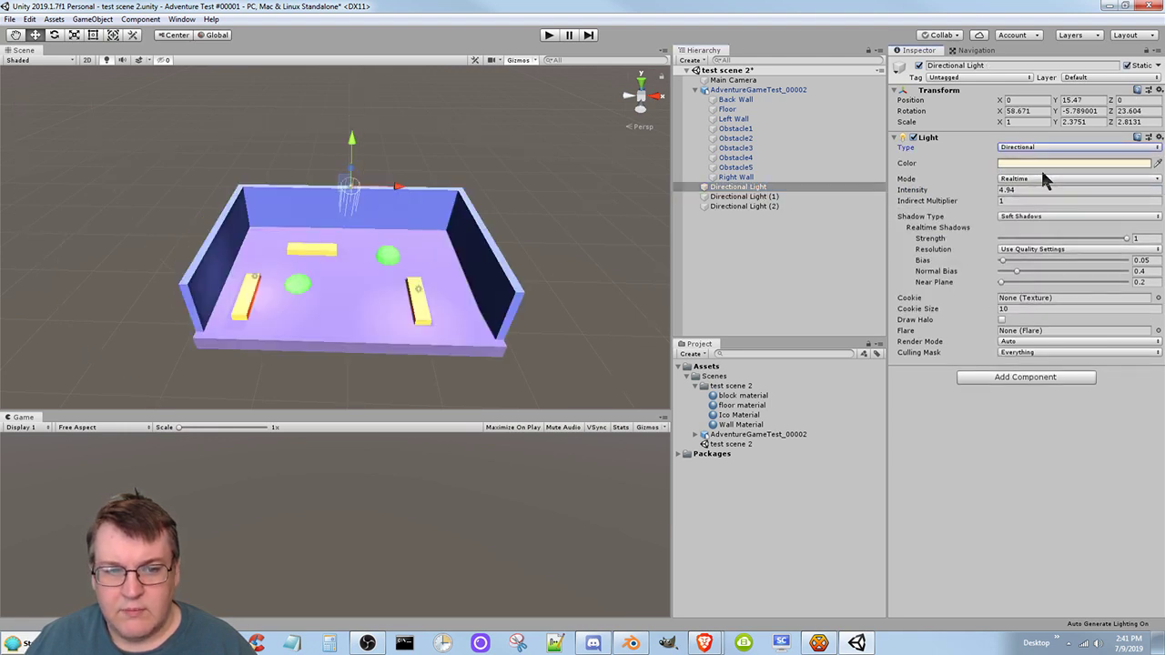
pyautogui.click(967, 192)
pyautogui.moveTo(967, 192); pyautogui.dragTo(900, 191)
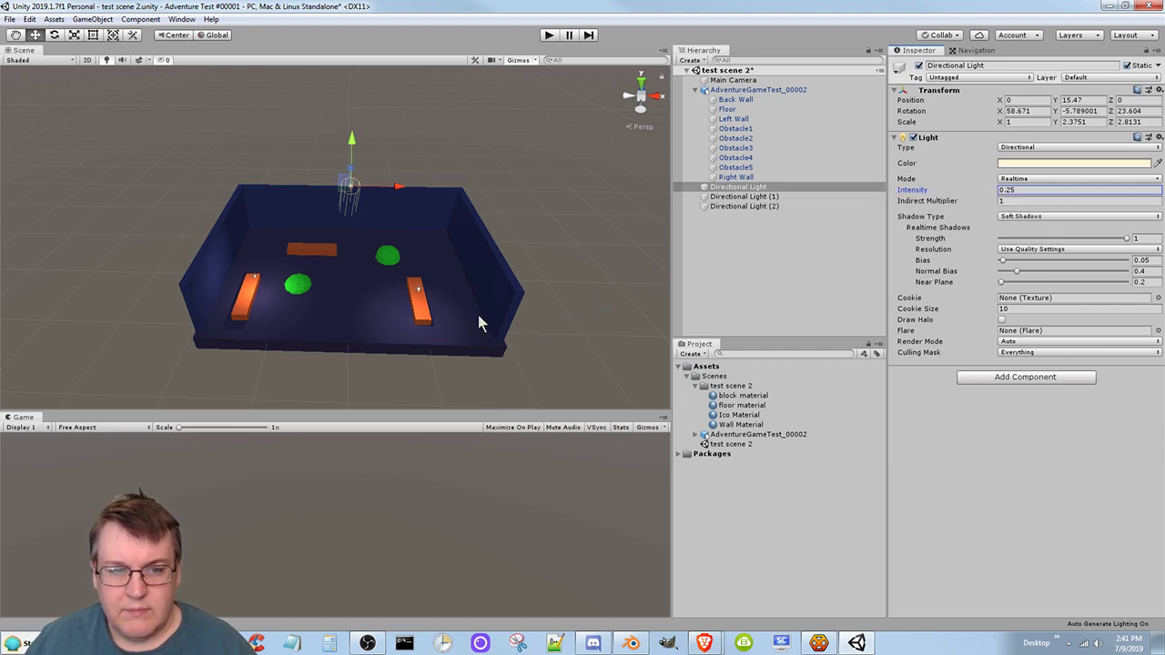
# Move the two point lights toward the room's open front, Directional Light (2) to about Z -14.52 and Directional Light (1) to about Z -14.19
pyautogui.click(419, 288)
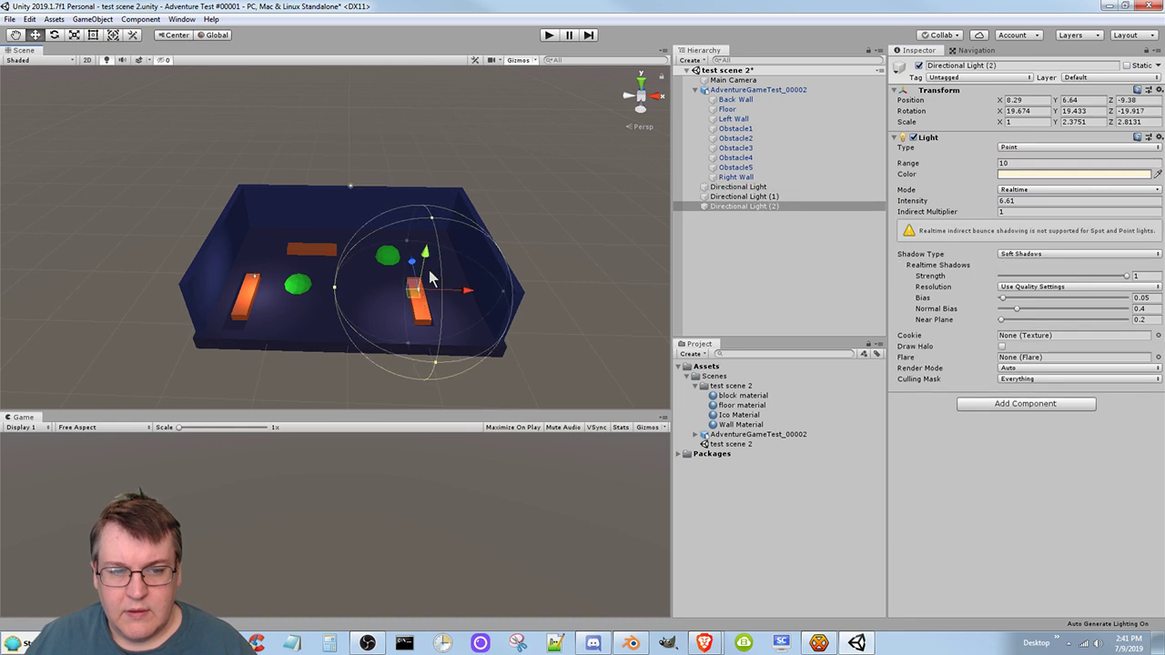
pyautogui.moveTo(430, 278)
pyautogui.mouseDown()
pyautogui.moveTo(388, 186)
pyautogui.moveTo(435, 360)
pyautogui.moveTo(428, 296)
pyautogui.mouseUp()
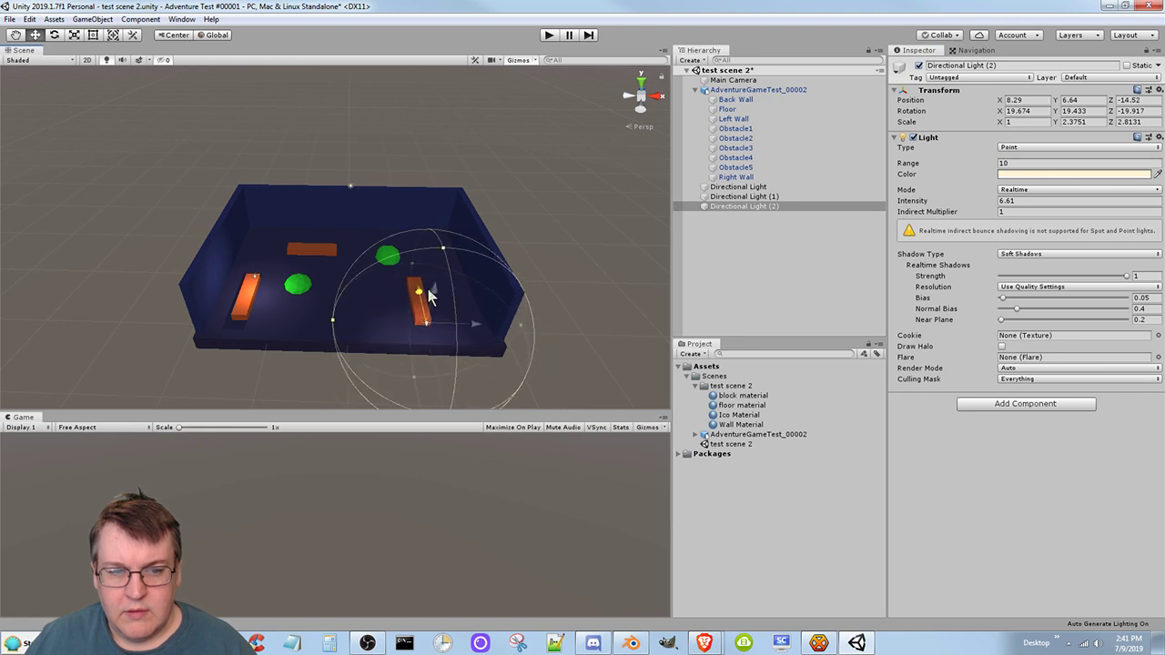
pyautogui.click(259, 280)
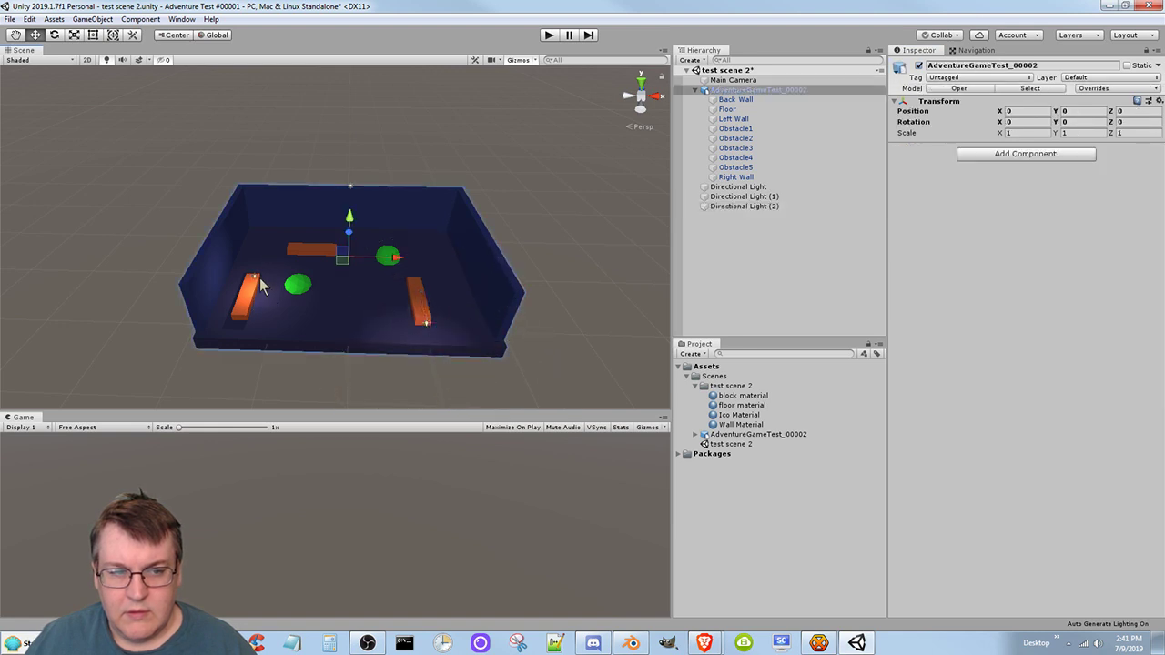
pyautogui.click(760, 208)
pyautogui.click(756, 196)
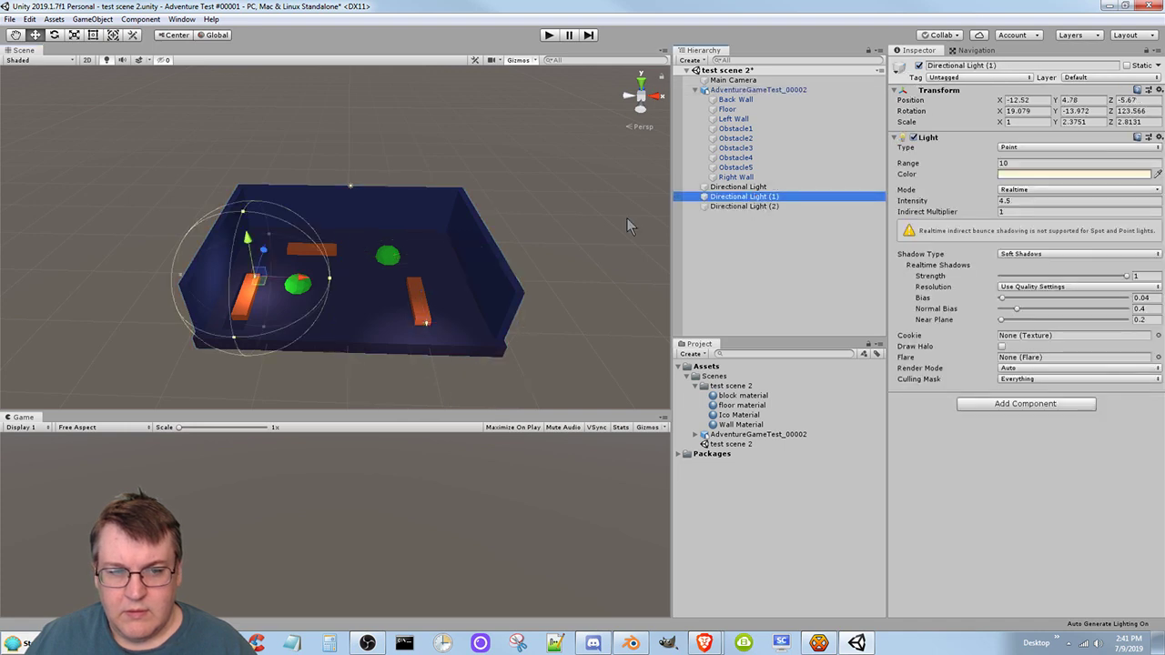
pyautogui.moveTo(264, 251); pyautogui.dragTo(253, 296)
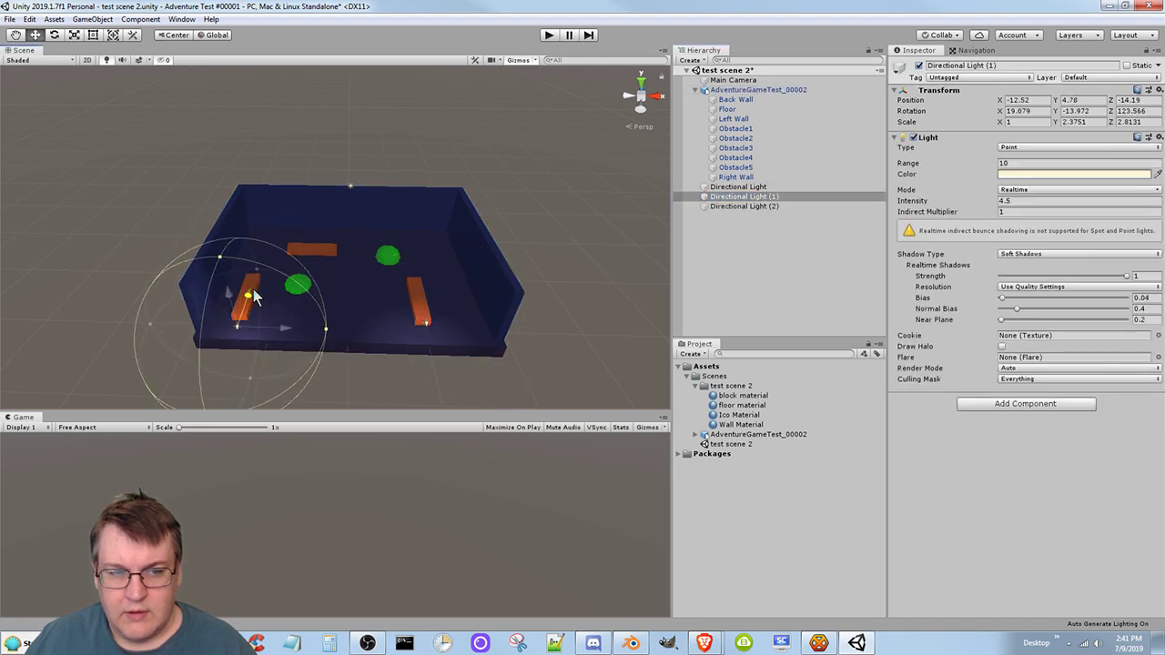
# Raise the main Directional Light's intensity to 0.92
pyautogui.click(752, 187)
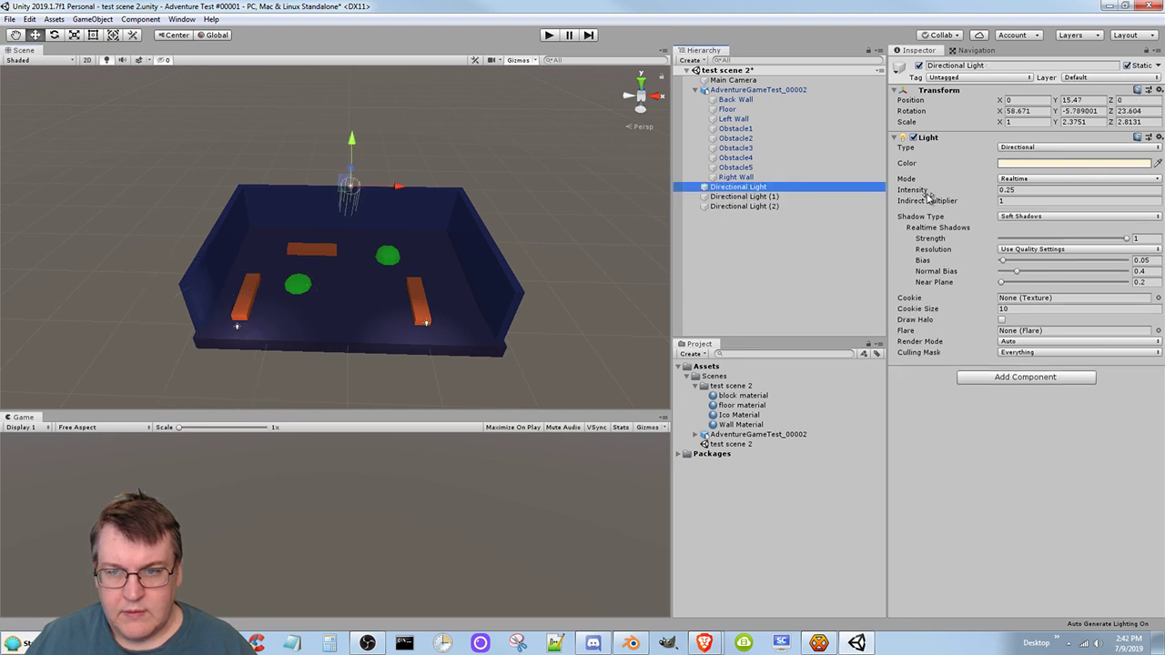
pyautogui.click(947, 191)
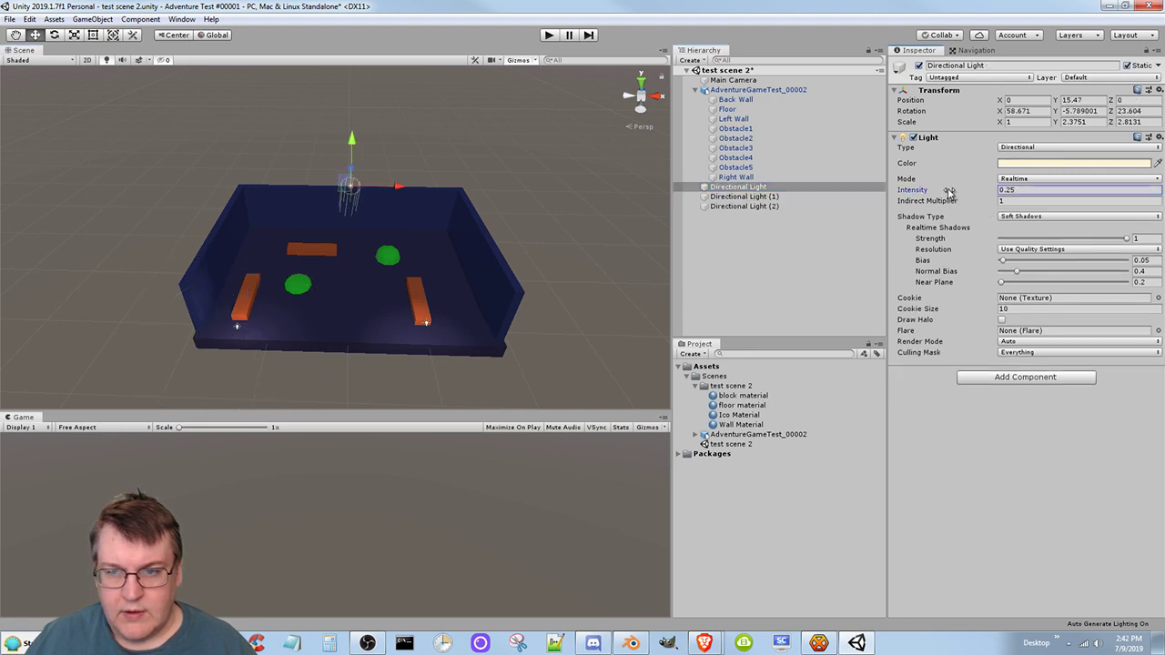
pyautogui.moveTo(948, 191); pyautogui.dragTo(958, 192)
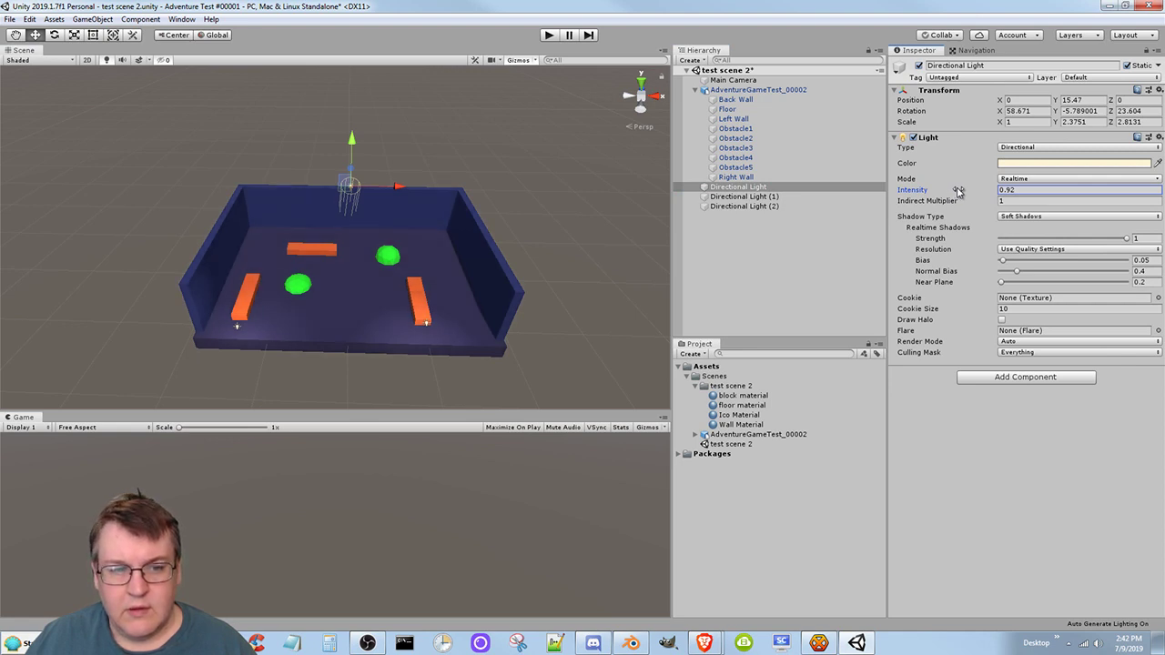
# Move the main Directional Light forward along its Z axis to about Z -4.3
pyautogui.moveTo(559, 300); pyautogui.dragTo(477, 298, button='middle')
pyautogui.moveTo(477, 298); pyautogui.dragTo(375, 330, button='right')
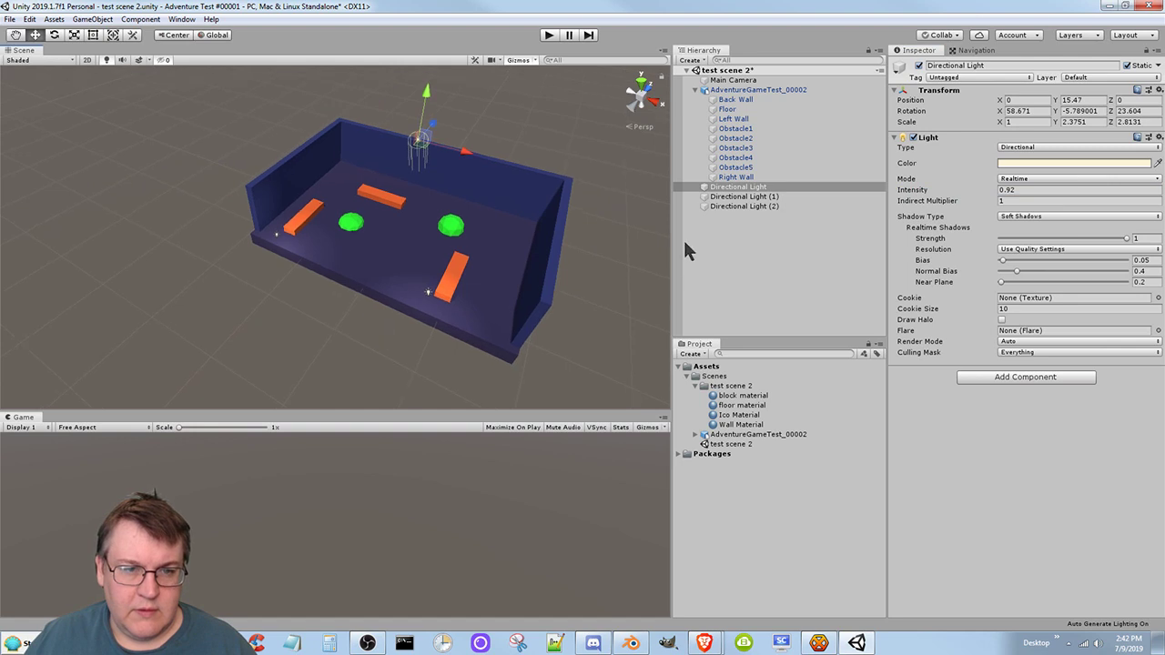
pyautogui.click(728, 187)
pyautogui.moveTo(584, 238); pyautogui.dragTo(455, 302, button='right')
pyautogui.moveTo(546, 227); pyautogui.dragTo(458, 227, button='middle')
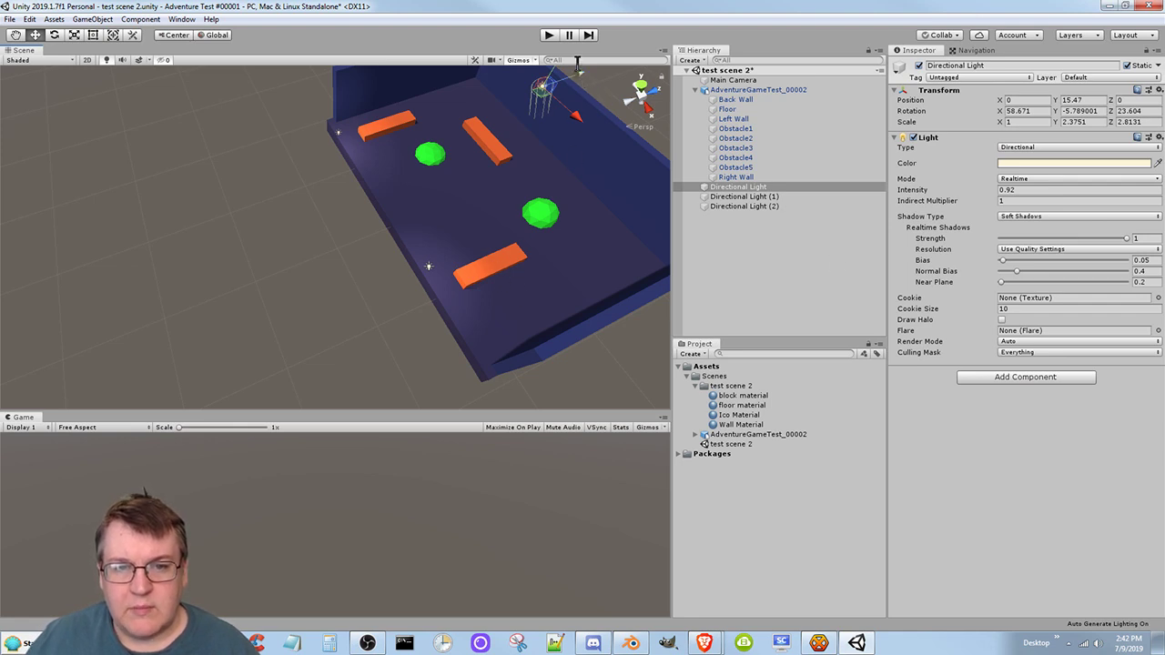
pyautogui.moveTo(580, 76); pyautogui.dragTo(600, 191)
# Rotate the main Directional Light to about X 67.04, Y -16.16, Z 3.96
pyautogui.moveTo(294, 286); pyautogui.dragTo(368, 306, button='middle')
pyautogui.moveTo(371, 310); pyautogui.dragTo(545, 315, button='right')
pyautogui.keyDown('alt'); pyautogui.moveTo(359, 294); pyautogui.dragTo(411, 261); pyautogui.keyUp('alt')
pyautogui.moveTo(292, 252); pyautogui.dragTo(393, 350, button='middle')
pyautogui.moveTo(392, 349); pyautogui.dragTo(385, 273, button='right')
pyautogui.moveTo(442, 313)
pyautogui.mouseDown(button='right')
pyautogui.moveTo(435, 305)
pyautogui.moveTo(446, 303)
pyautogui.mouseUp(button='right')
pyautogui.moveTo(446, 303); pyautogui.dragTo(448, 180, button='middle')
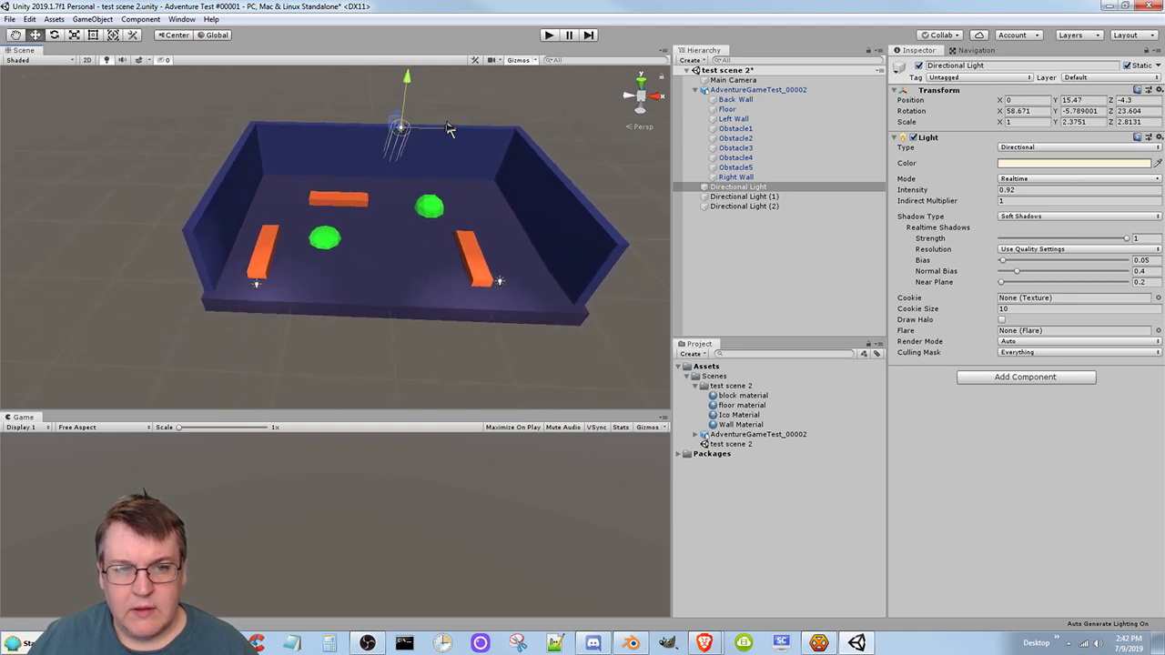
pyautogui.click(54, 35)
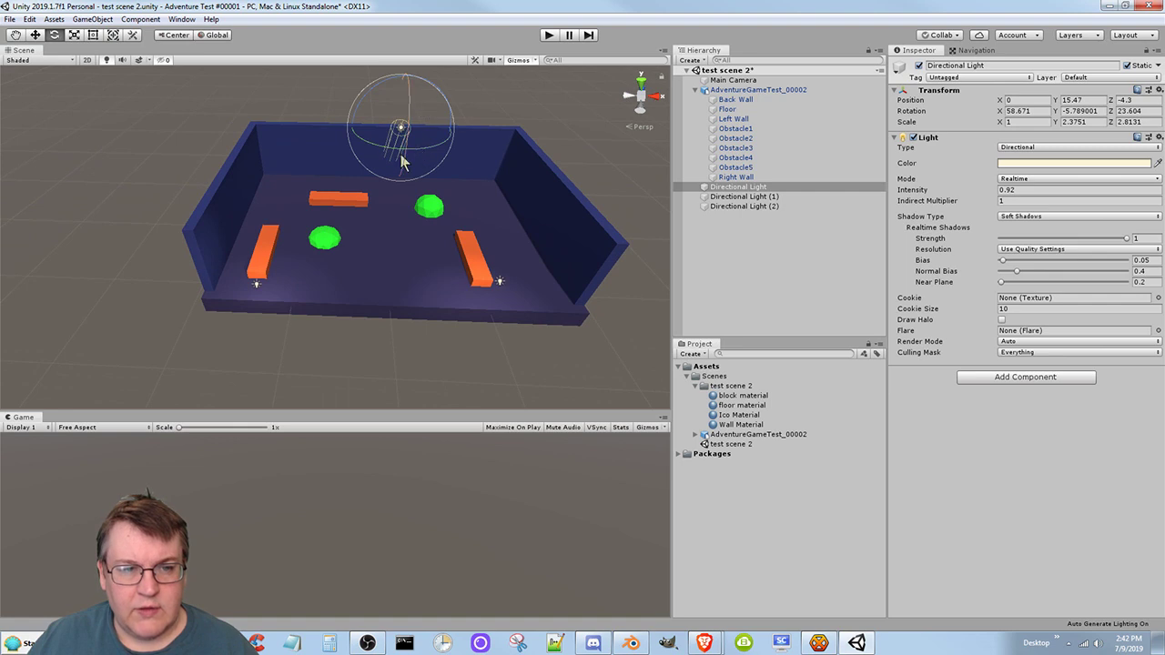
pyautogui.moveTo(410, 185); pyautogui.dragTo(588, 105)
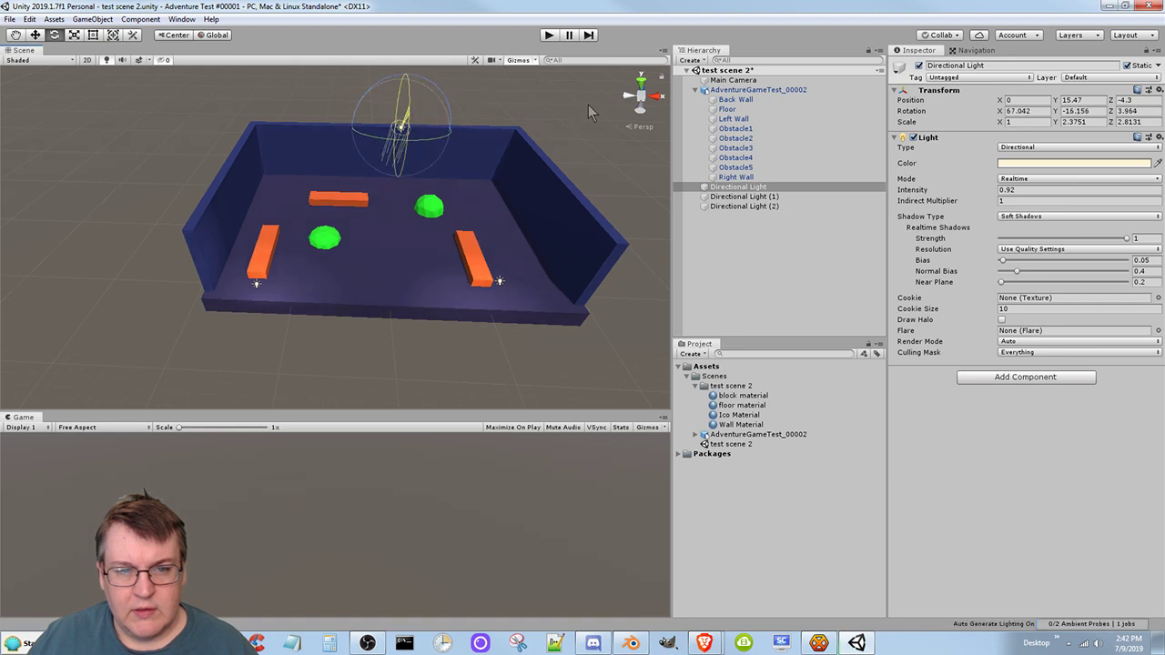
# Move the main Directional Light to about X 2.04 and, after trying it below the floor, to about Y 20.28 above the room
pyautogui.click(37, 39)
pyautogui.moveTo(448, 133); pyautogui.dragTo(479, 144)
pyautogui.moveTo(435, 74); pyautogui.dragTo(375, 428)
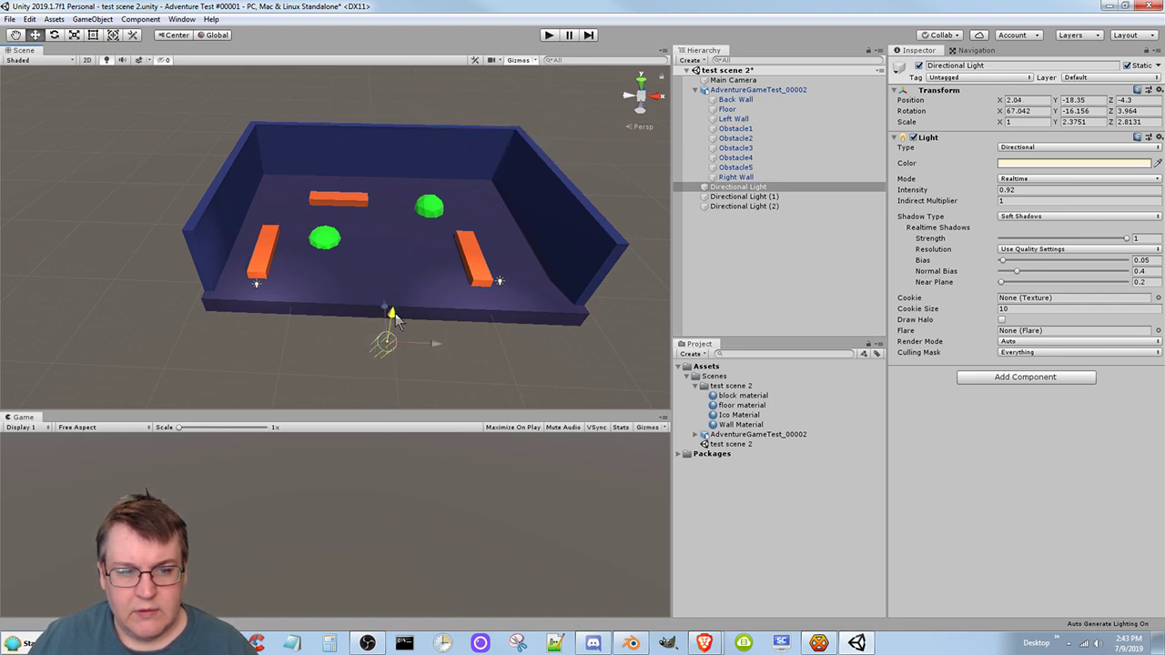
pyautogui.moveTo(395, 314); pyautogui.dragTo(459, 178)
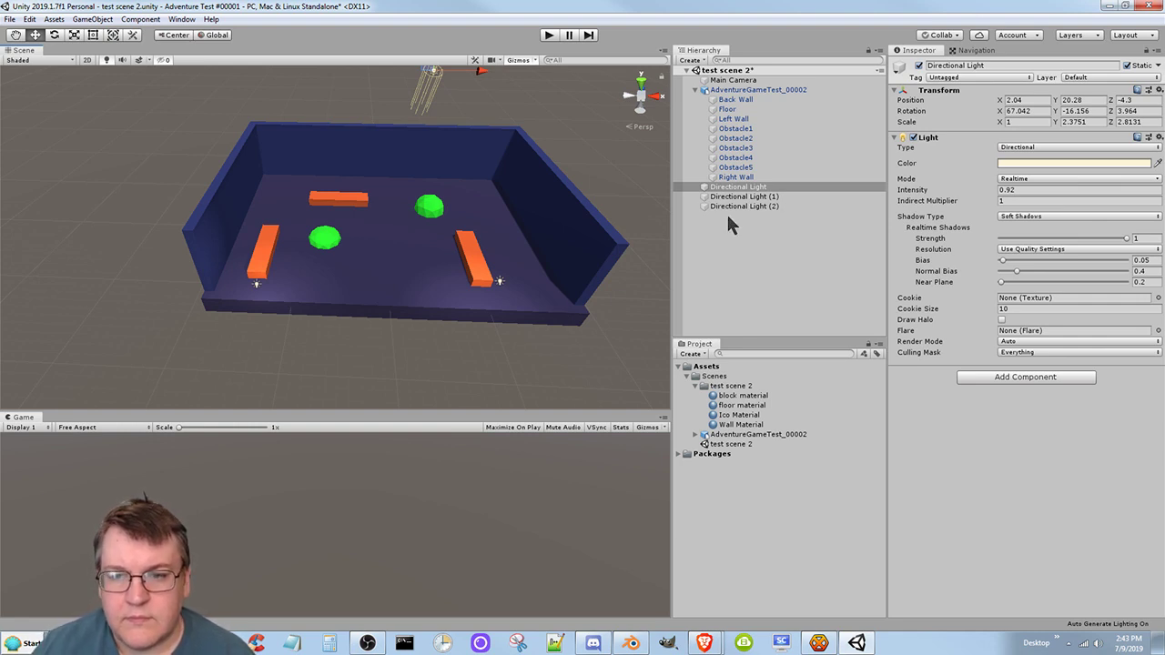
# Reduce the main Directional Light's intensity to 0 and move Directional Light (2) out in front of the room to about Z -30.14
pyautogui.moveTo(971, 195); pyautogui.dragTo(932, 192)
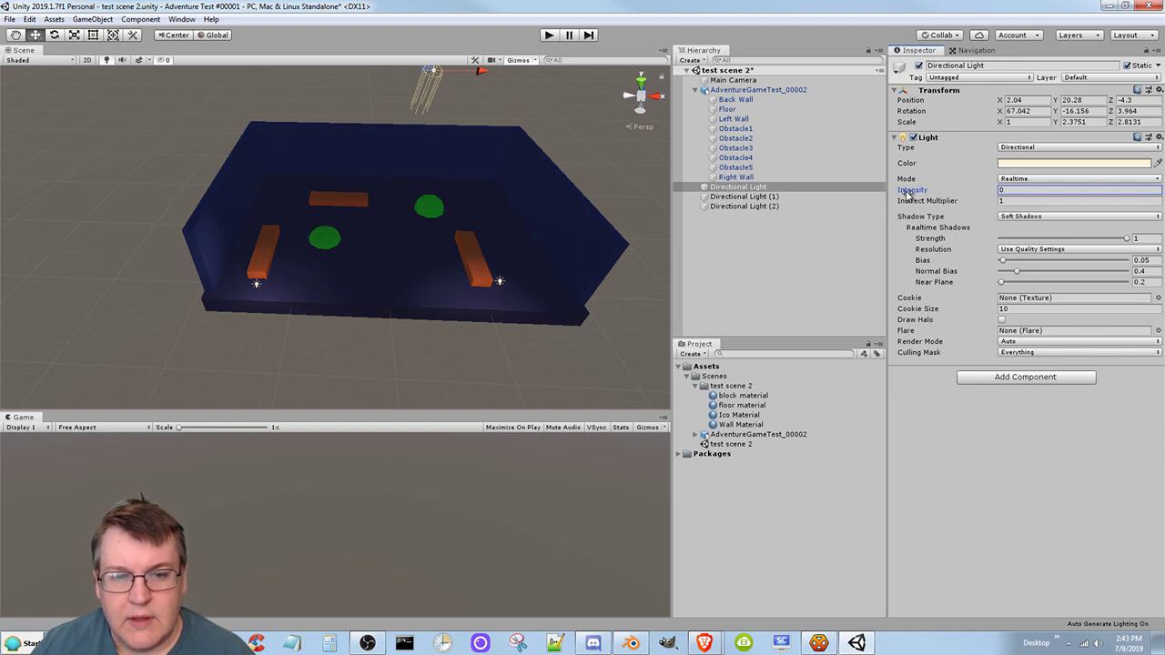
pyautogui.click(497, 282)
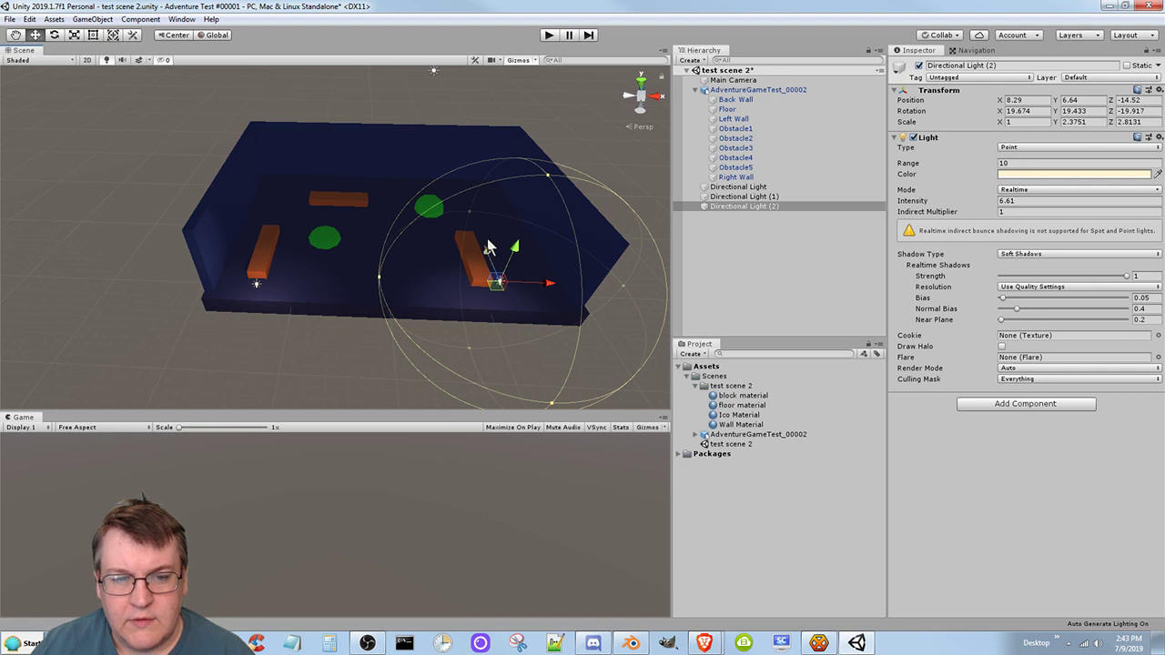
pyautogui.moveTo(487, 258); pyautogui.dragTo(529, 404)
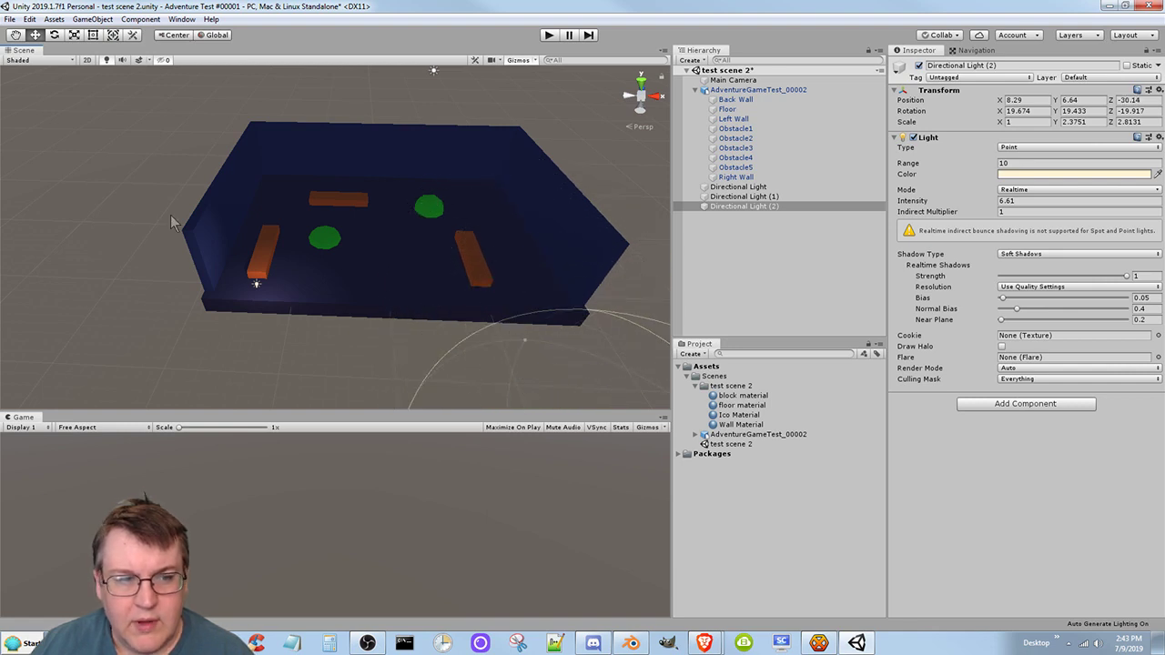
# Move Directional Light (1) out in front of the room along its Z axis to about Z -38.93
pyautogui.click(258, 285)
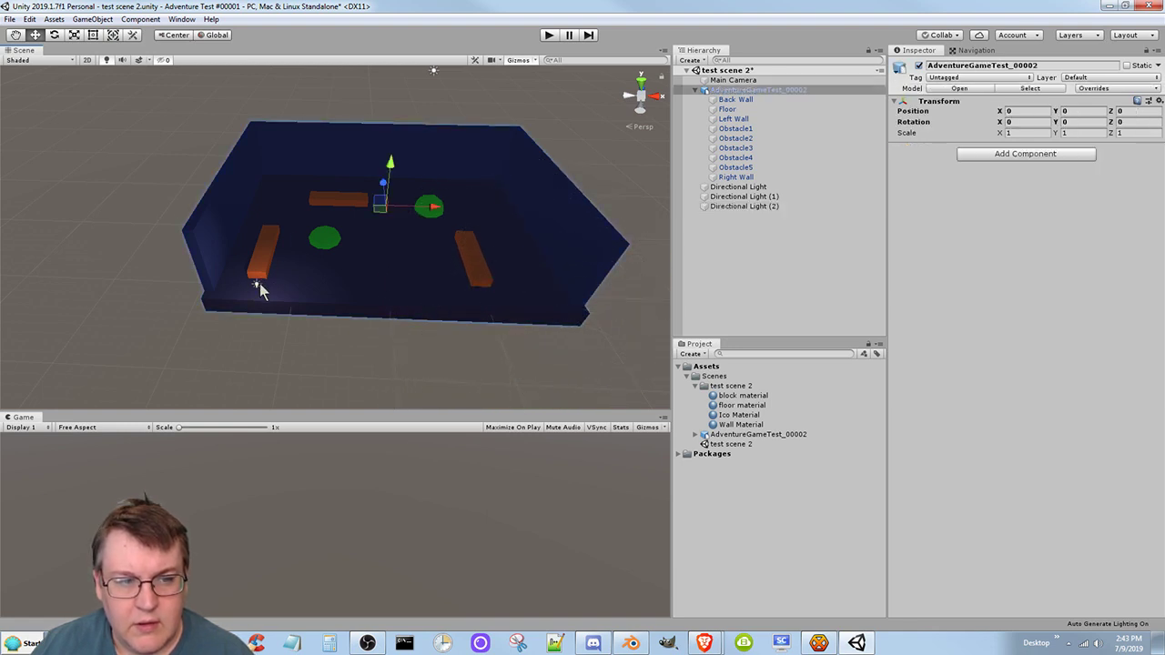
pyautogui.click(256, 289)
pyautogui.click(257, 287)
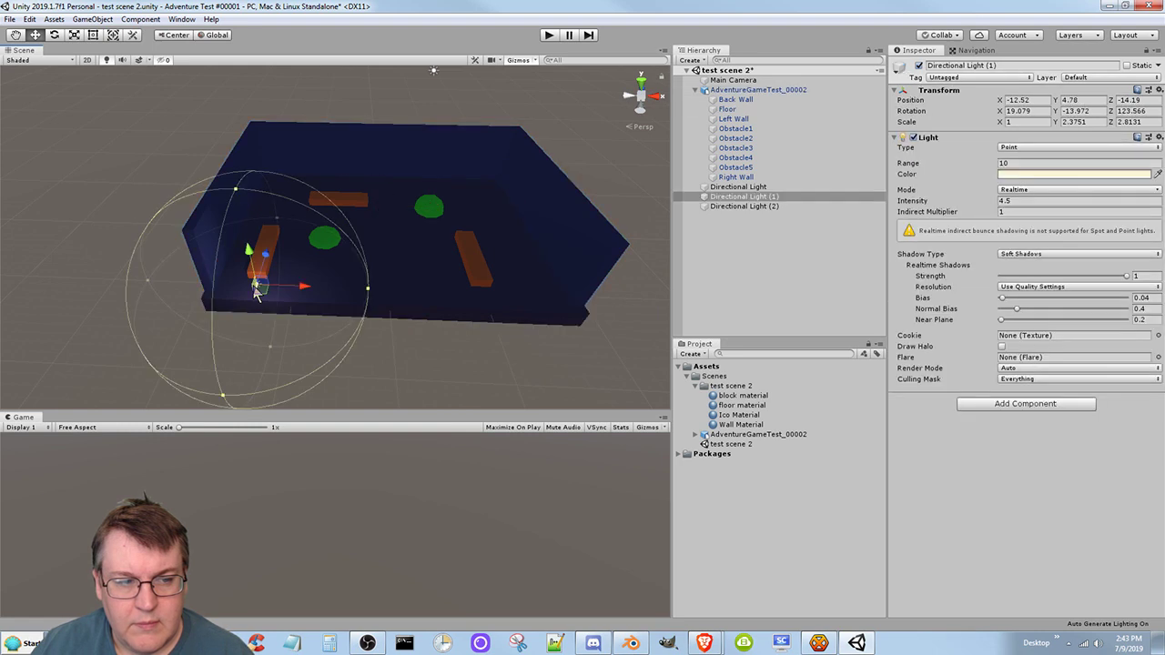
pyautogui.moveTo(276, 265); pyautogui.dragTo(181, 432)
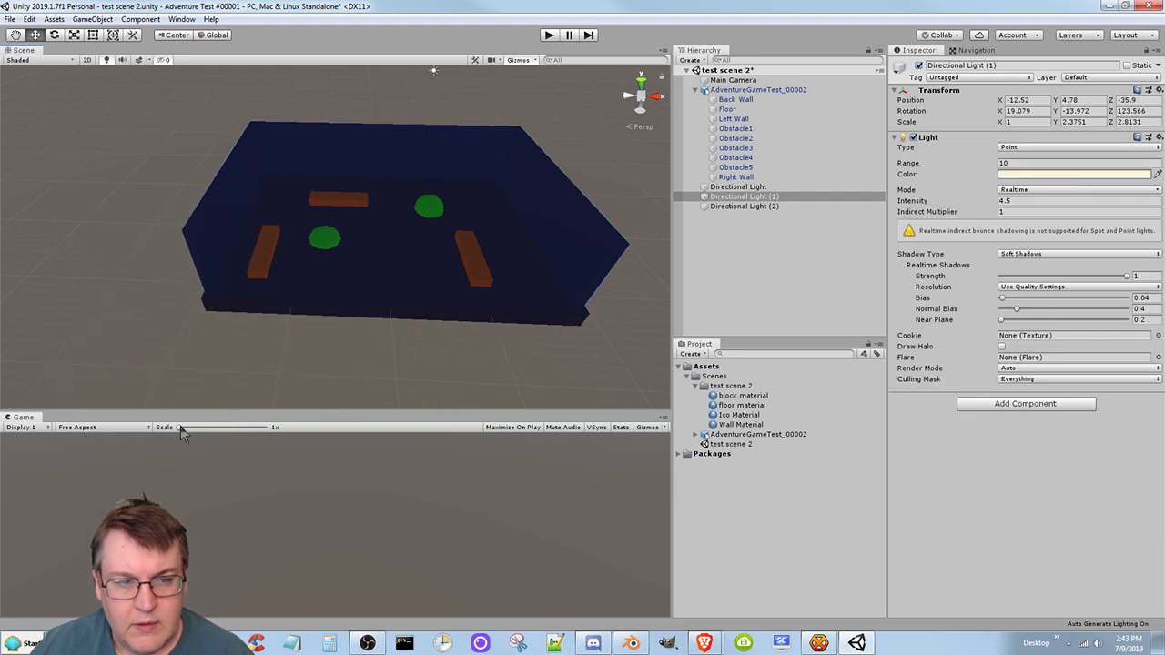
# Shift the main Directional Light above the room along its X axis to about X 0.92
pyautogui.keyDown('alt'); pyautogui.moveTo(364, 323); pyautogui.dragTo(304, 330); pyautogui.keyUp('alt')
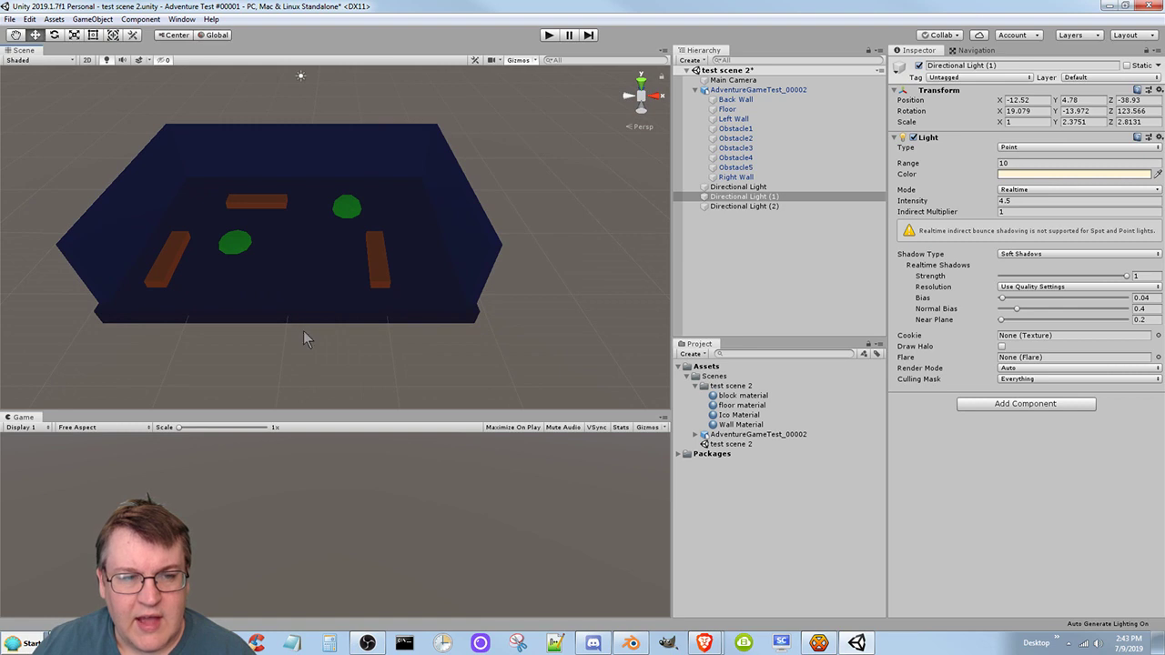
pyautogui.moveTo(297, 330); pyautogui.dragTo(352, 368, button='middle')
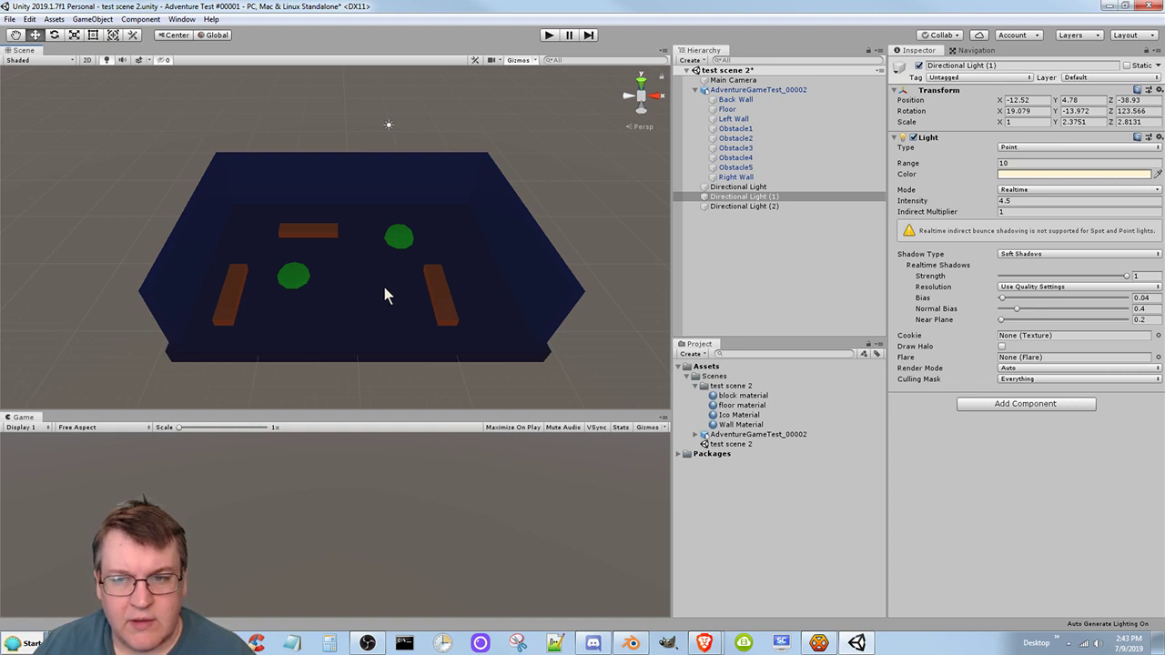
pyautogui.click(388, 126)
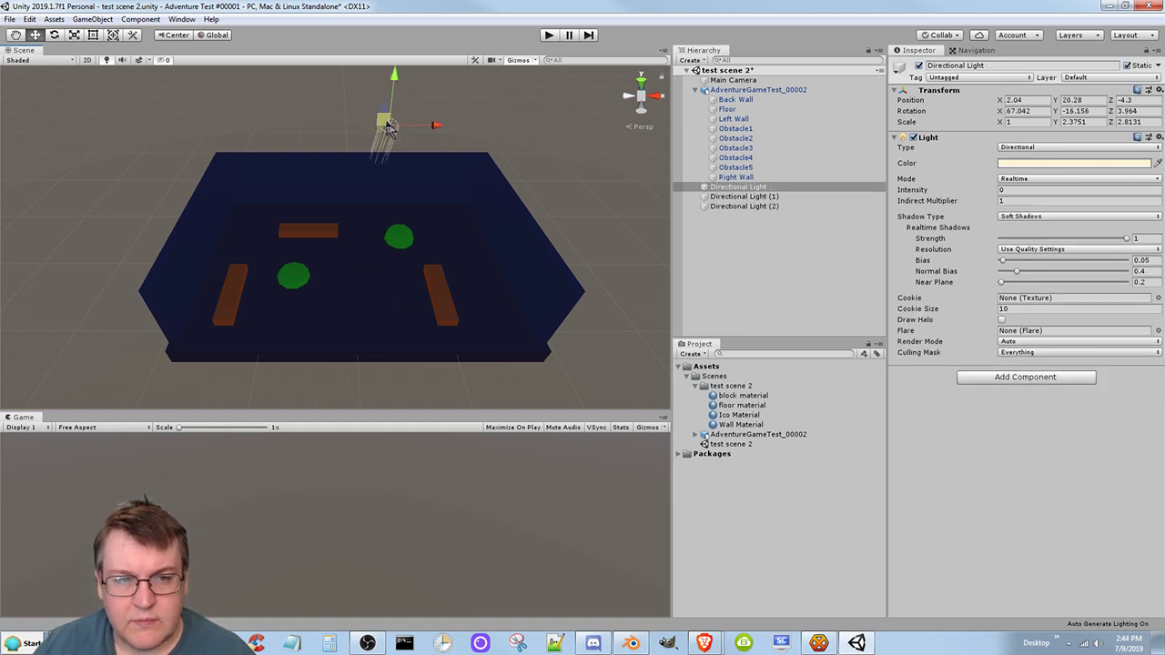
pyautogui.moveTo(388, 126); pyautogui.dragTo(357, 128)
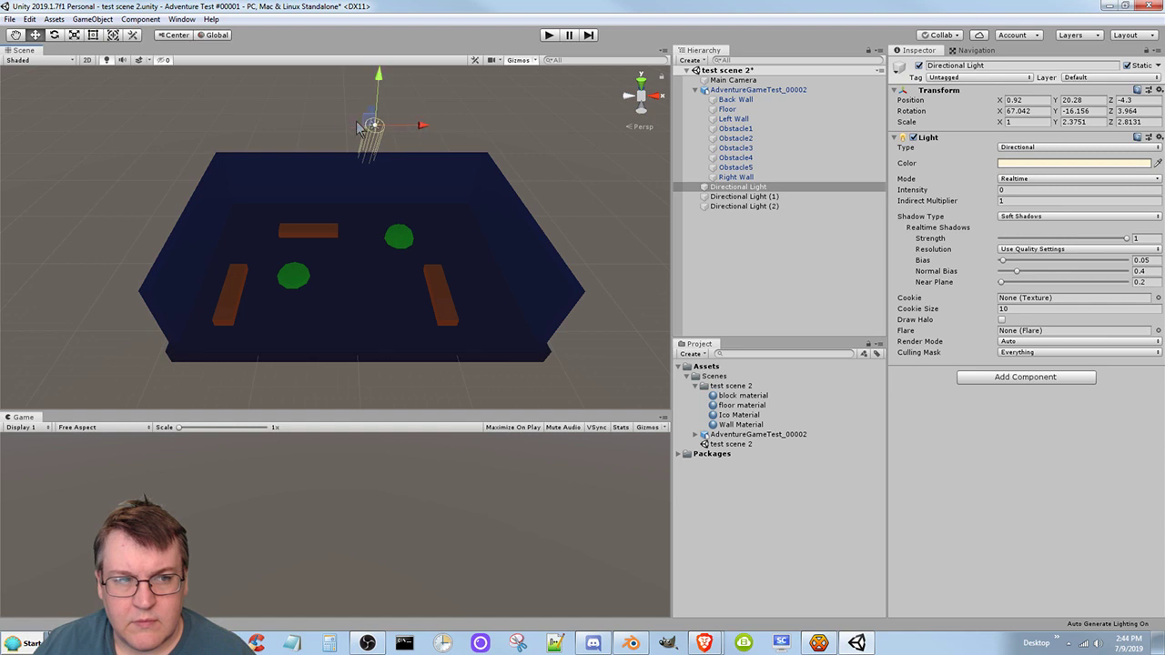
# Rotate the main Directional Light to about X 80.69, Y -137.87, Z -119.35
pyautogui.click(53, 35)
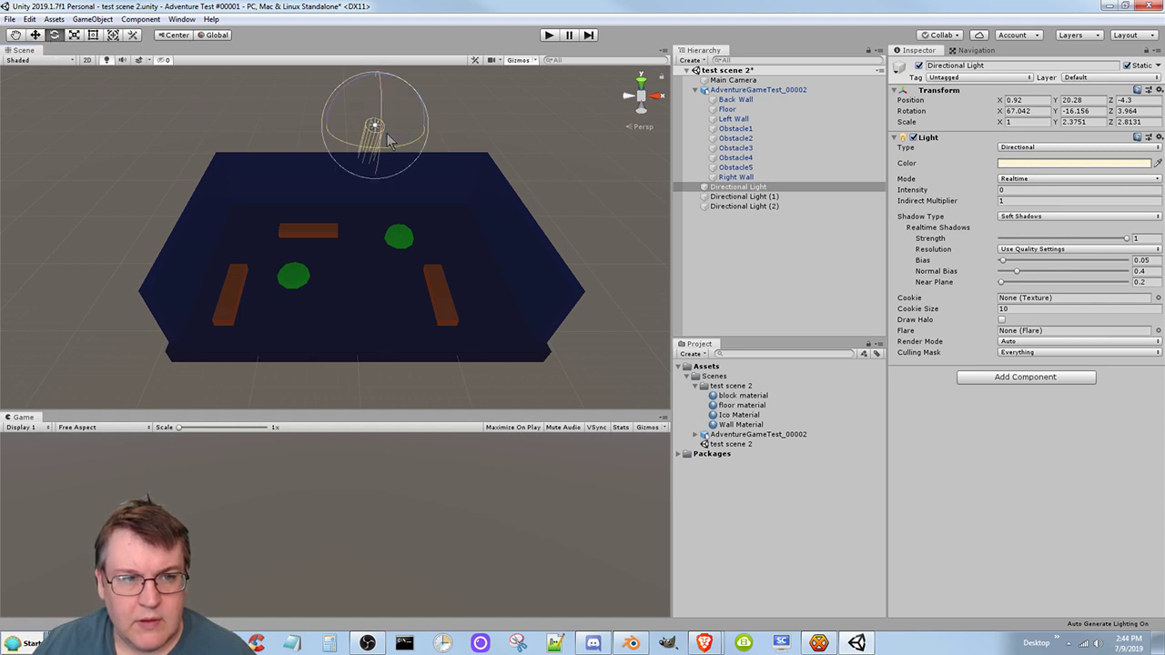
pyautogui.moveTo(382, 144); pyautogui.dragTo(414, 114)
pyautogui.moveTo(405, 601); pyautogui.dragTo(403, 97)
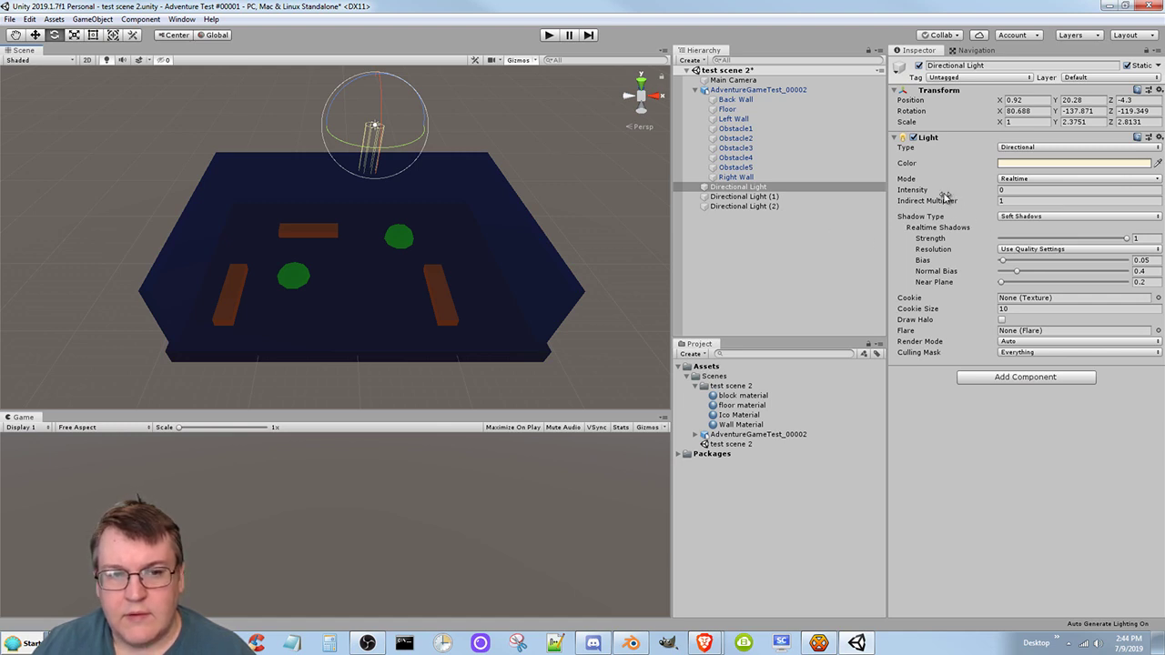
# Raise the main Directional Light's intensity to 0.66 and rotate it to about X 107.38, Y 174.37, Z 556.82
pyautogui.moveTo(940, 192); pyautogui.dragTo(955, 192)
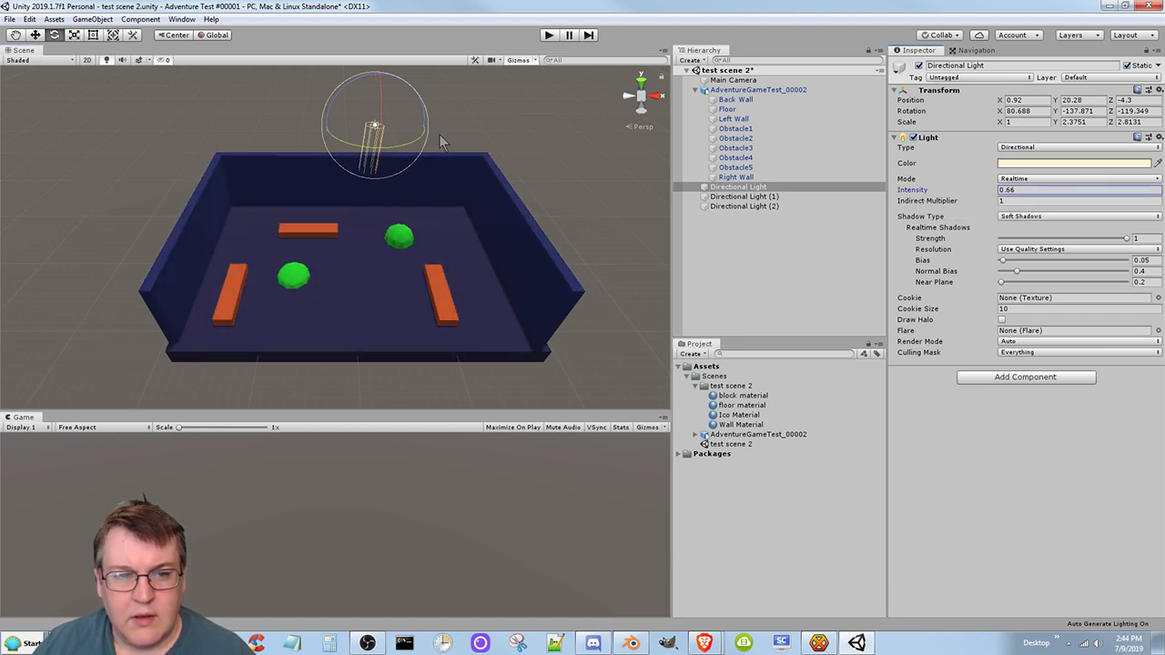
pyautogui.moveTo(439, 141); pyautogui.dragTo(417, 66)
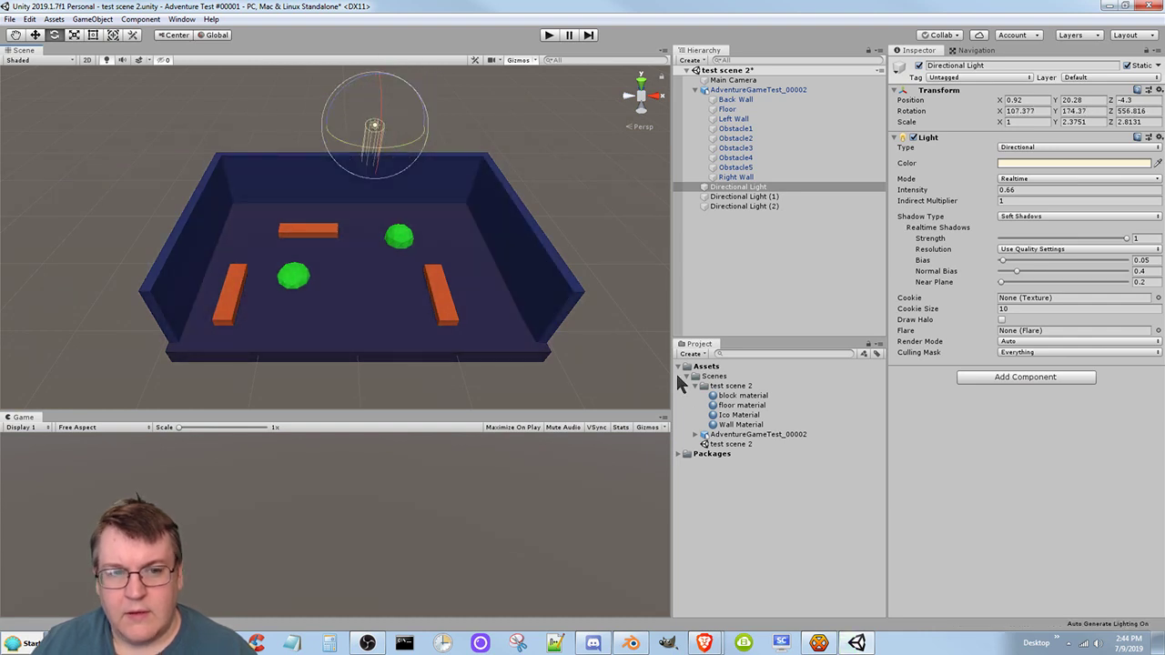
# Move Directional Light (1) back over the room's front edge to about Z -13.4
pyautogui.click(738, 197)
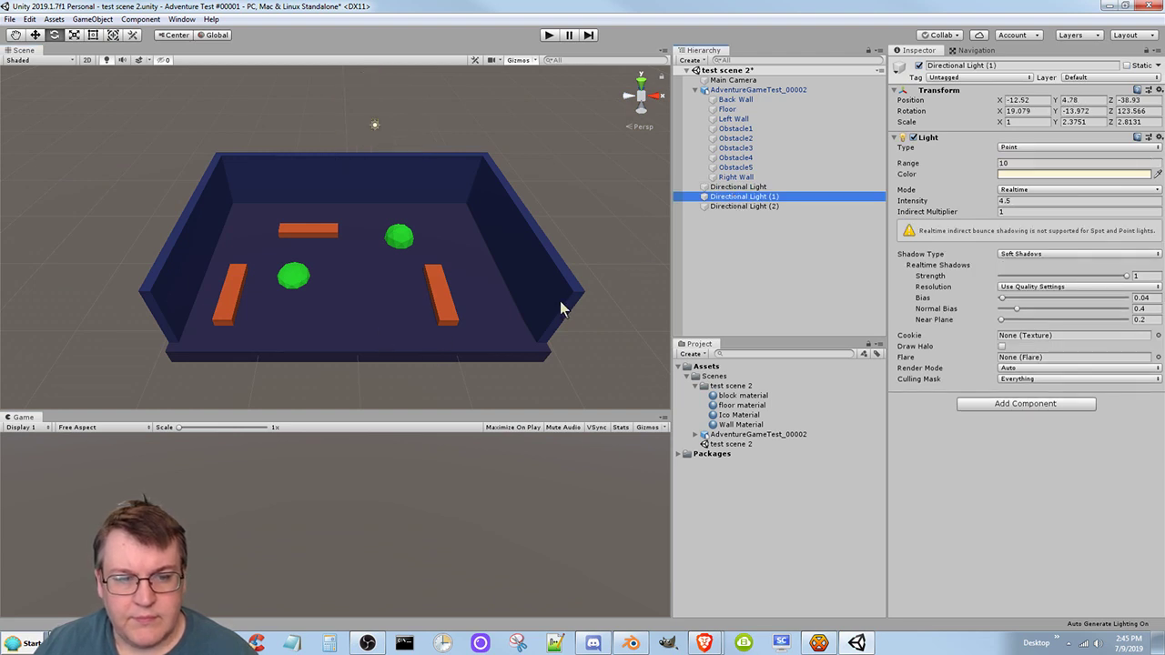
pyautogui.scroll(-5, 526, 342)
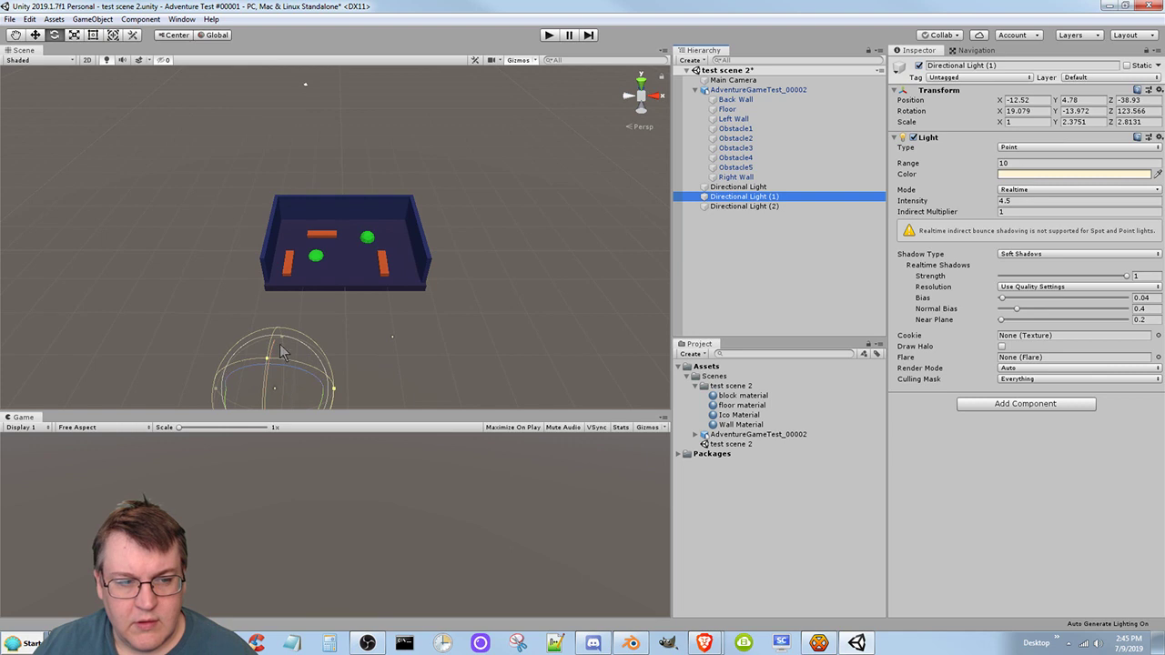
pyautogui.click(34, 35)
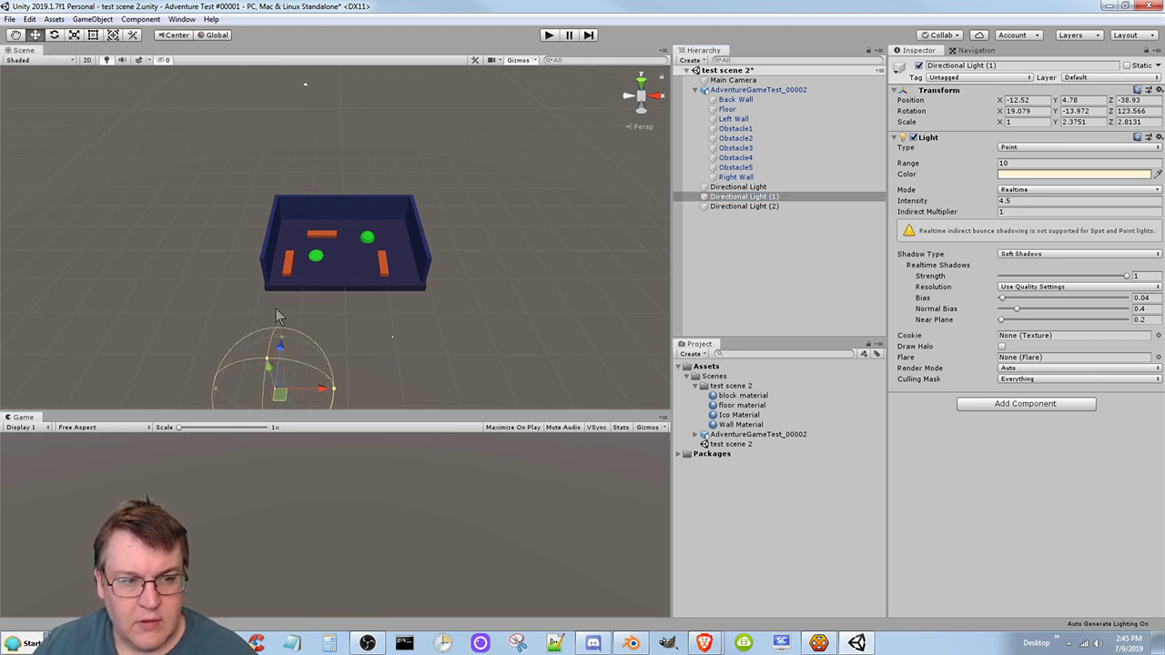
pyautogui.moveTo(280, 355); pyautogui.dragTo(300, 205)
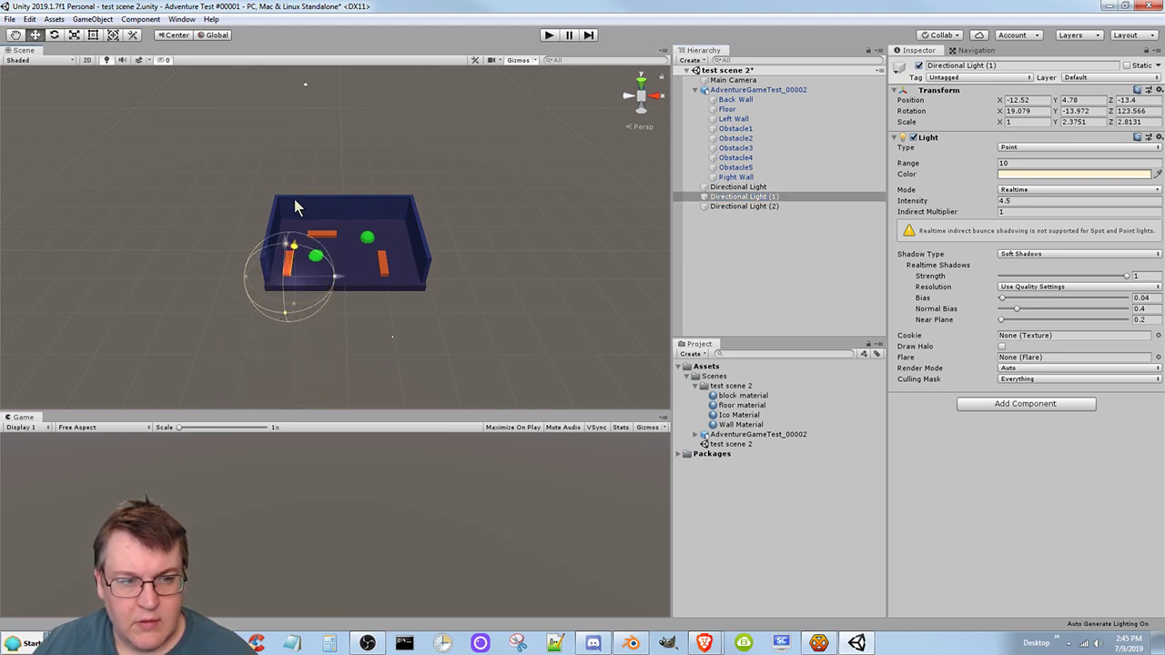
# Move Directional Light (2) back to the room's front edge at about X 9.5, Z -15.7
pyautogui.click(392, 340)
pyautogui.click(392, 339)
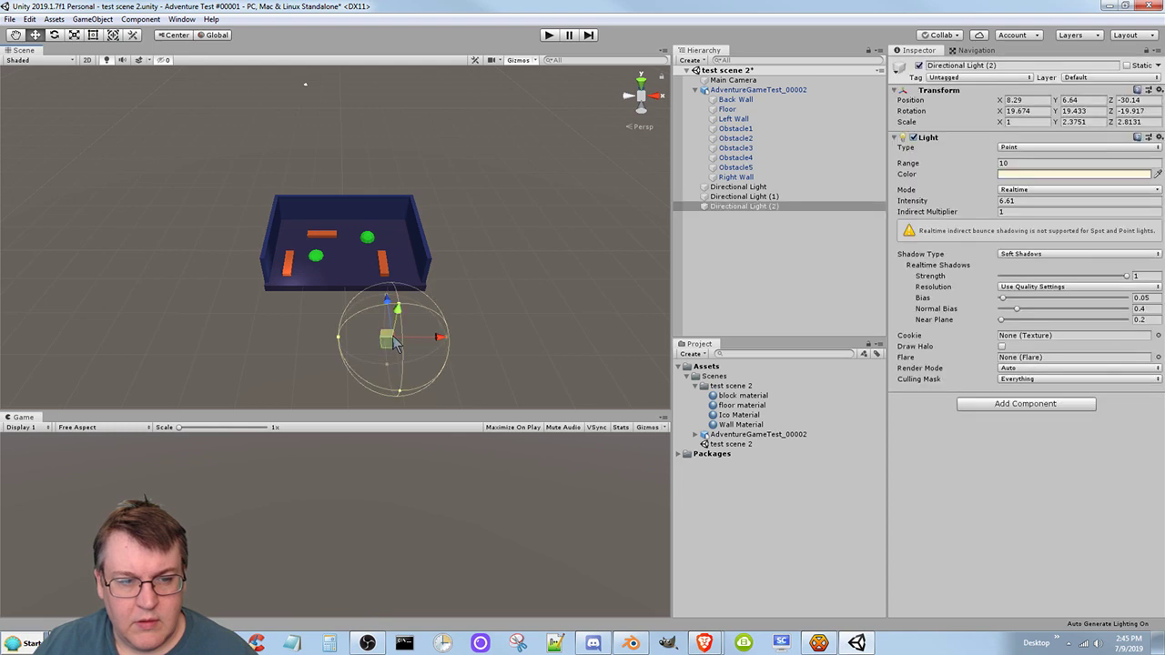
pyautogui.moveTo(392, 341); pyautogui.dragTo(392, 222)
pyautogui.moveTo(434, 275)
pyautogui.mouseDown()
pyautogui.moveTo(457, 276)
pyautogui.moveTo(440, 275)
pyautogui.mouseUp()
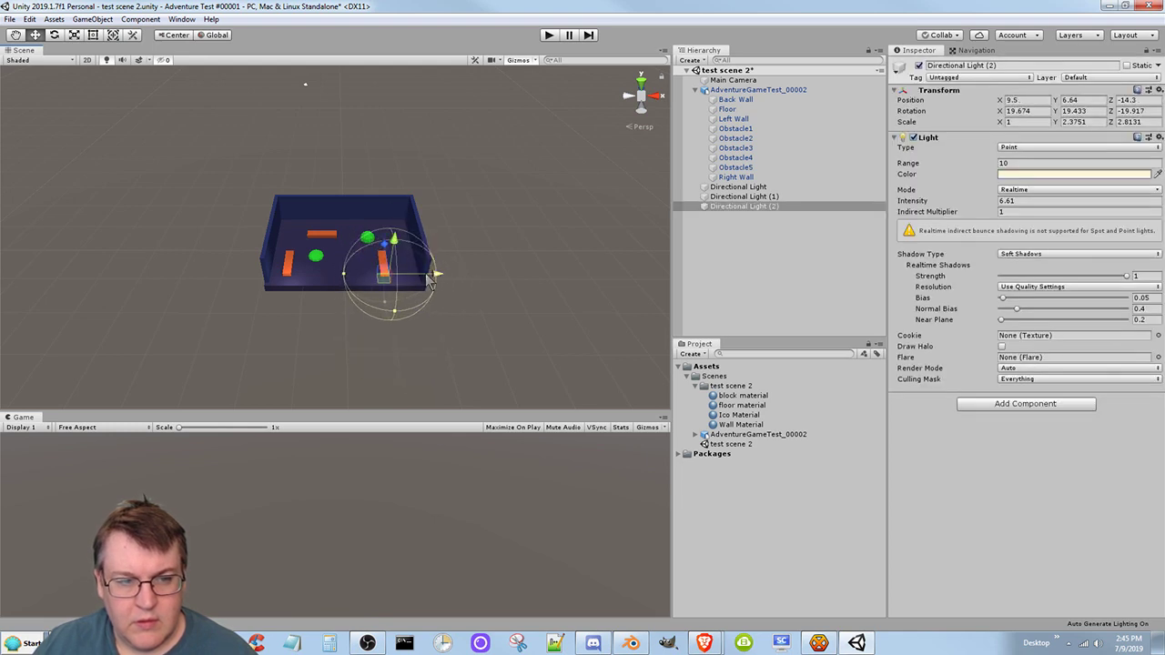
pyautogui.moveTo(386, 246); pyautogui.dragTo(386, 253)
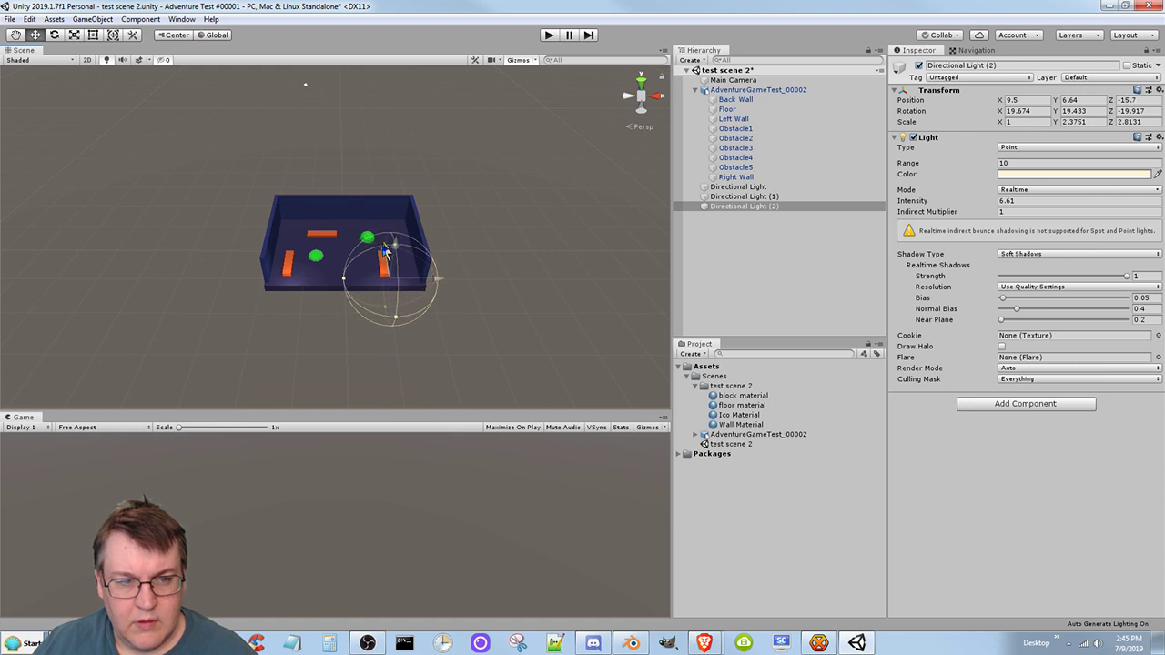
pyautogui.scroll(5, 447, 314)
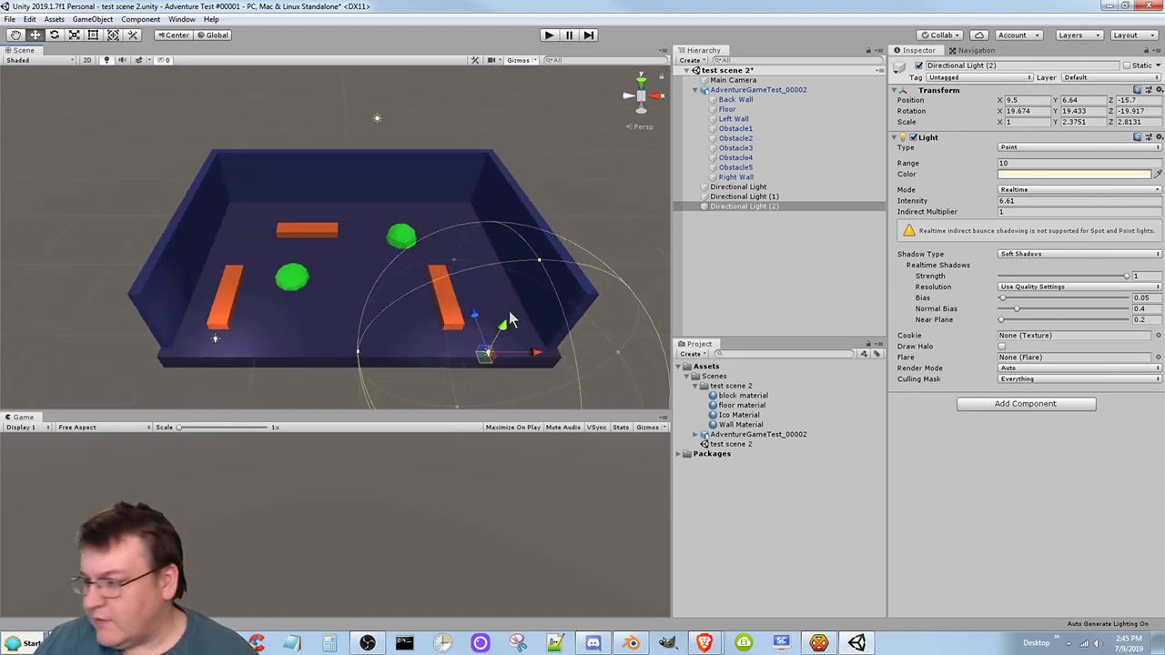
pyautogui.scroll(-2, 510, 318)
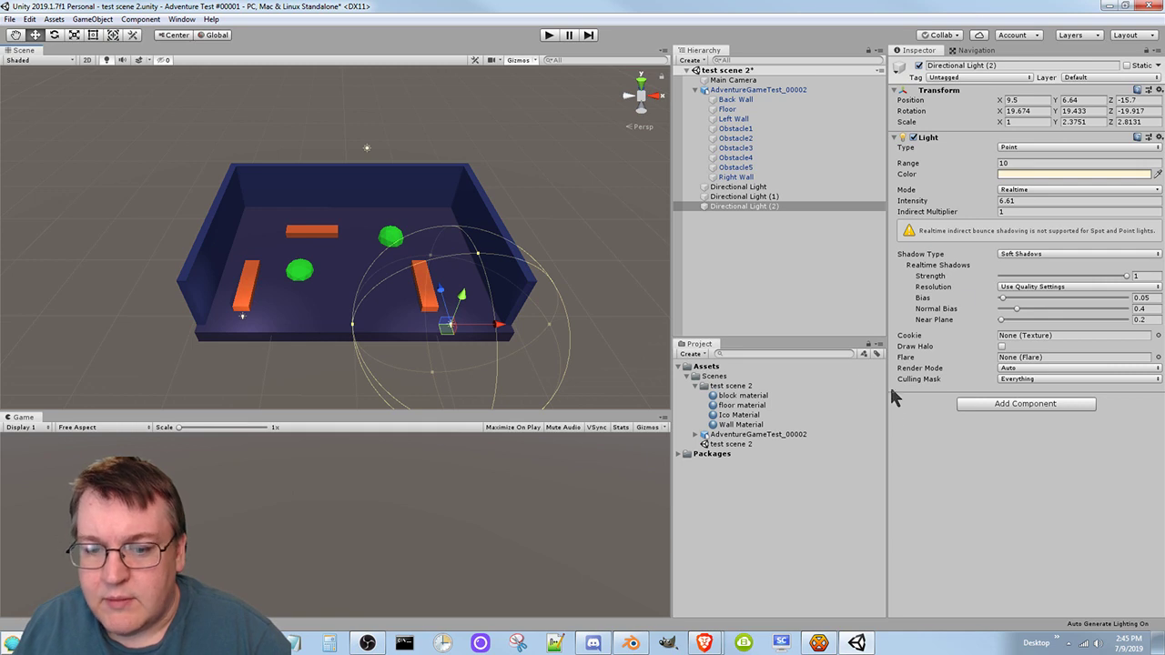
# Change the floor material's shader to Legacy Shaders/Diffuse
pyautogui.click(743, 405)
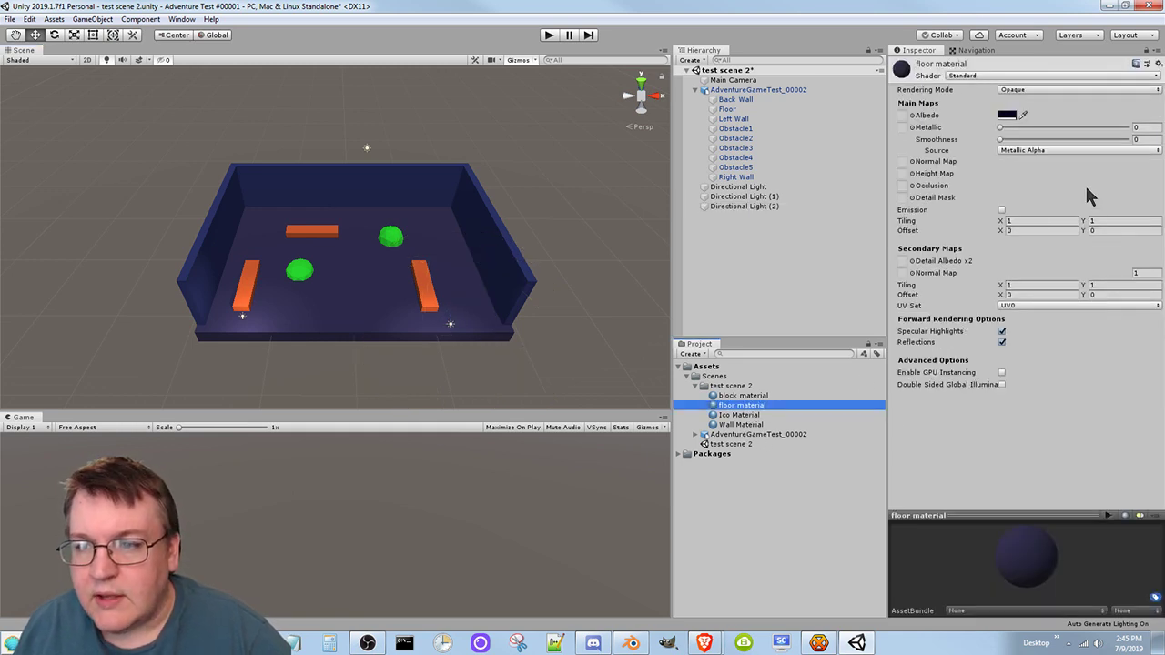
pyautogui.click(1024, 77)
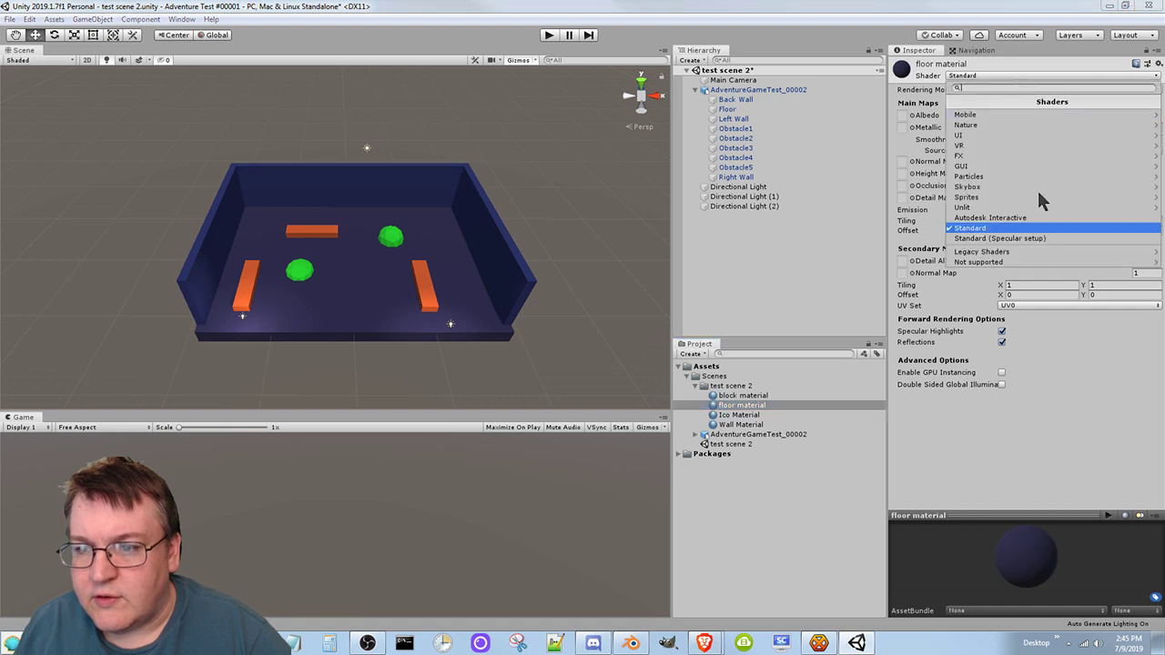
pyautogui.click(1018, 252)
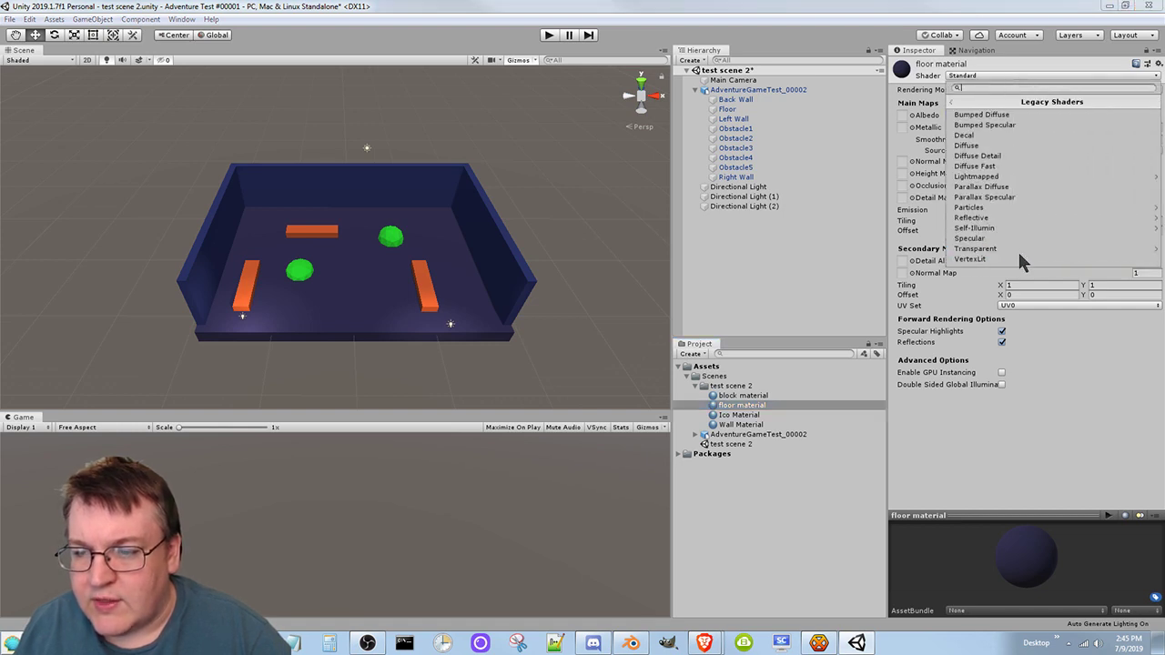
pyautogui.click(990, 147)
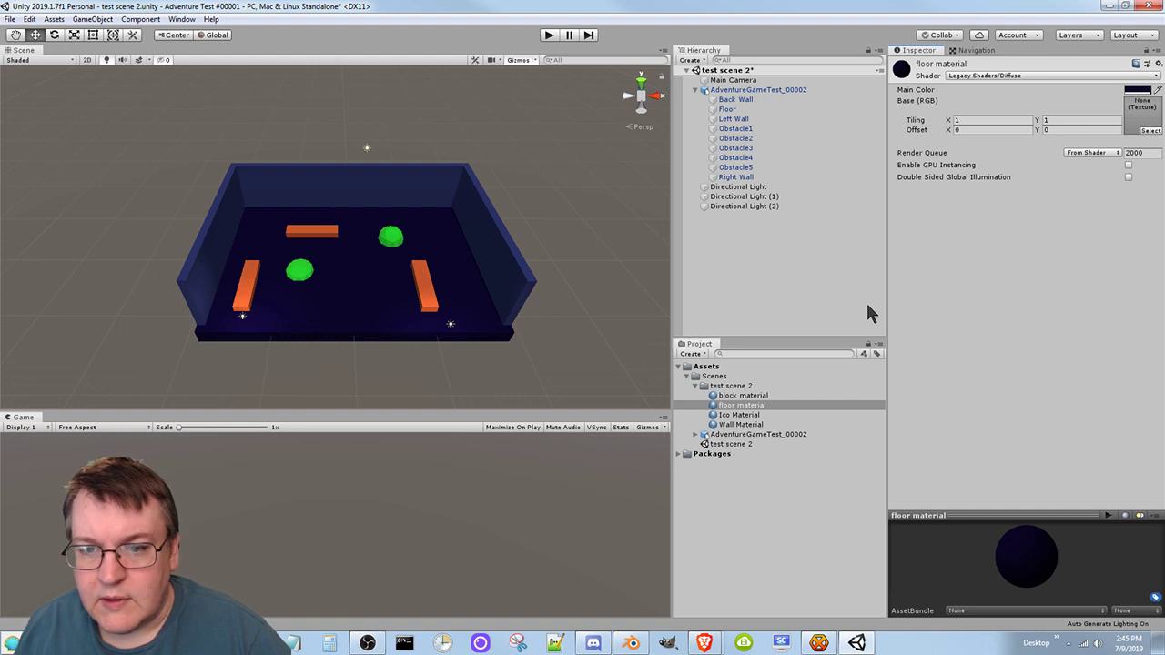
# Change the block material's shader to Legacy Shaders/Diffuse
pyautogui.click(751, 396)
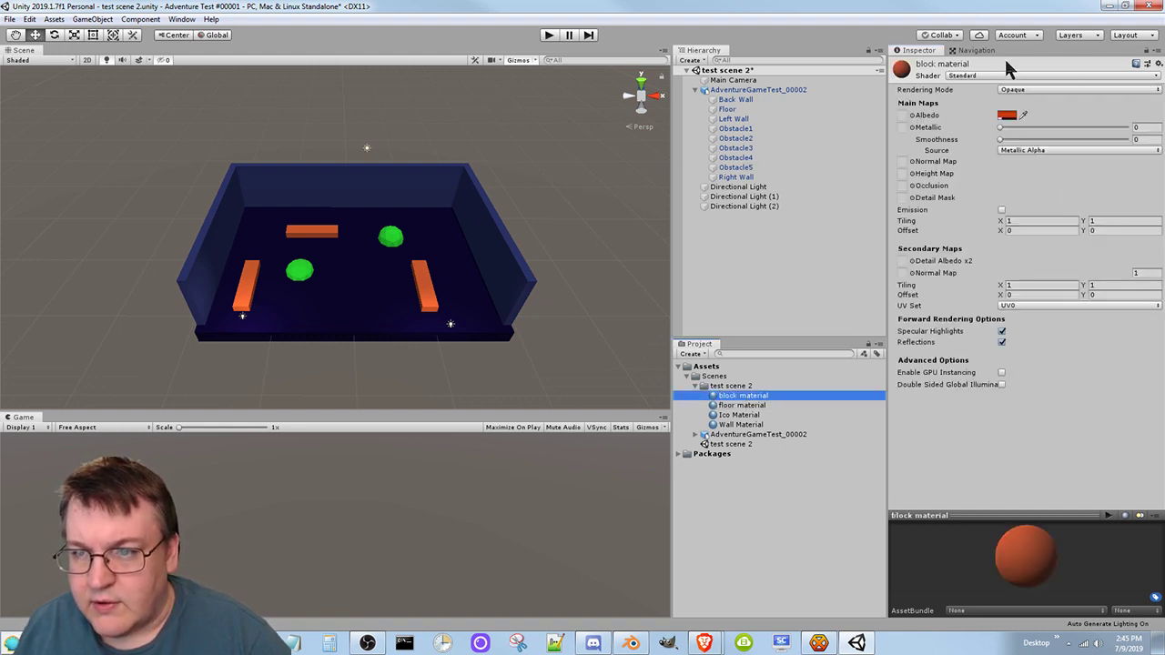
pyautogui.click(994, 76)
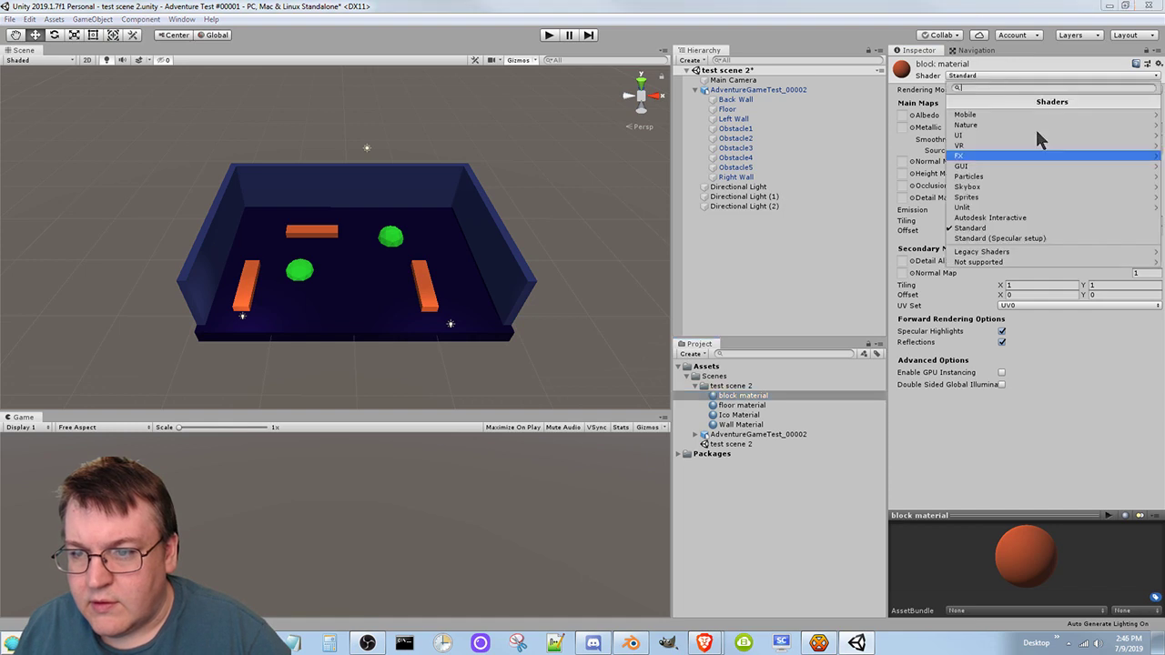
pyautogui.click(1029, 253)
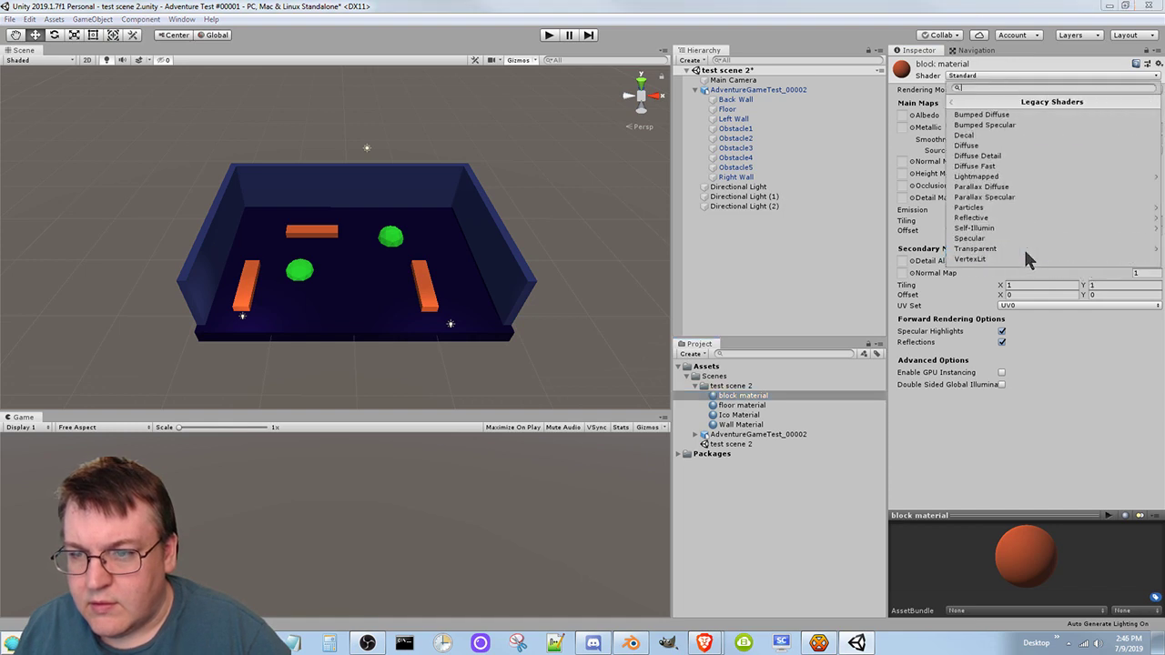
pyautogui.click(995, 145)
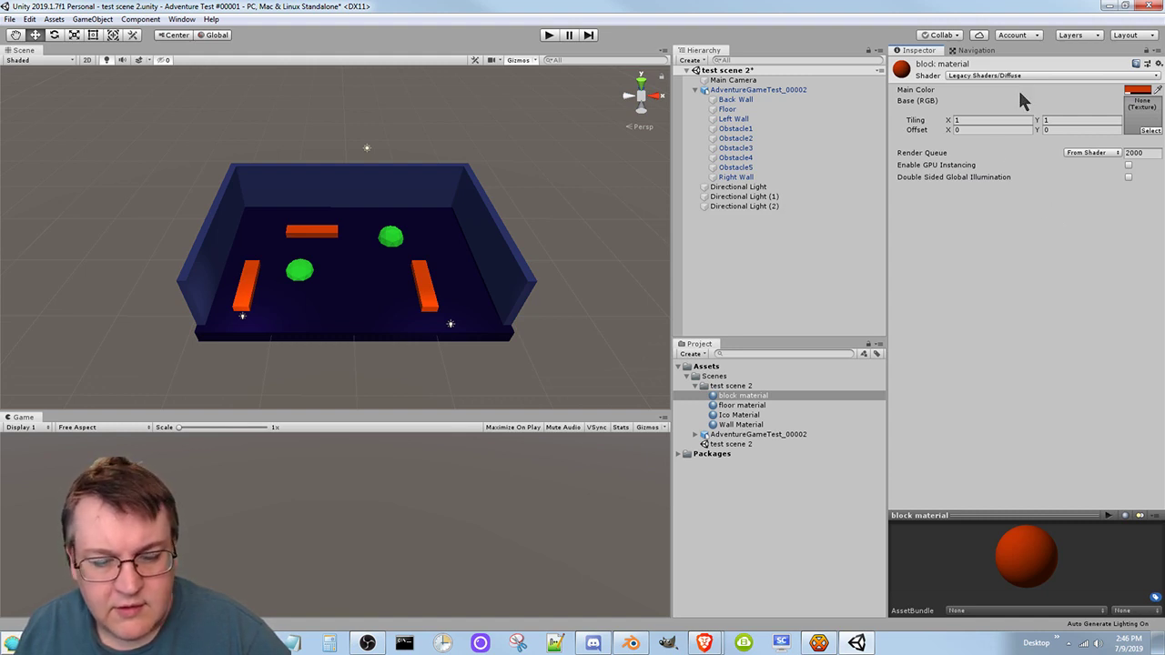
# Switch to Blender to compare the original room's colors, then return to Unity and inspect the floor material
pyautogui.click(630, 644)
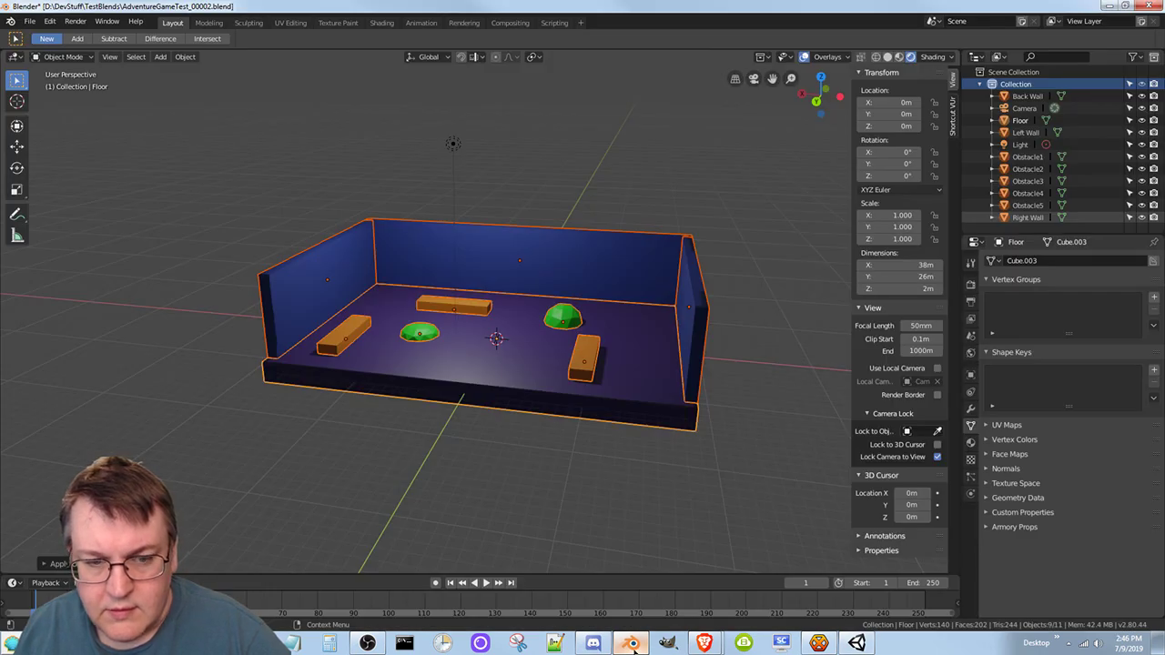
pyautogui.click(631, 644)
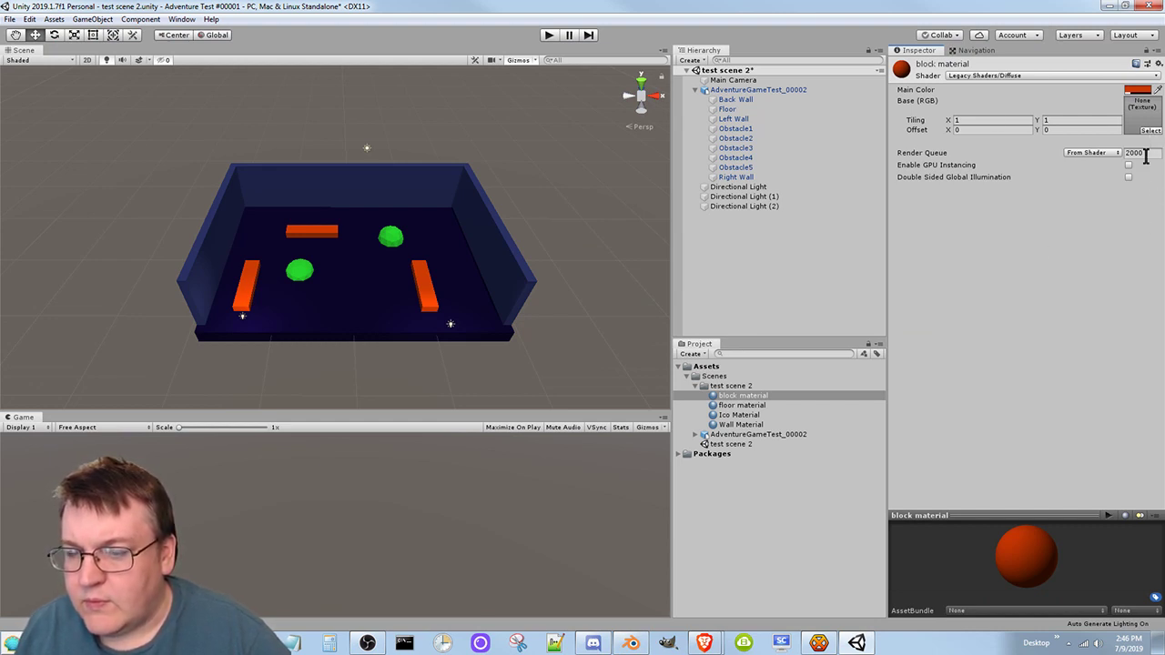
pyautogui.click(745, 406)
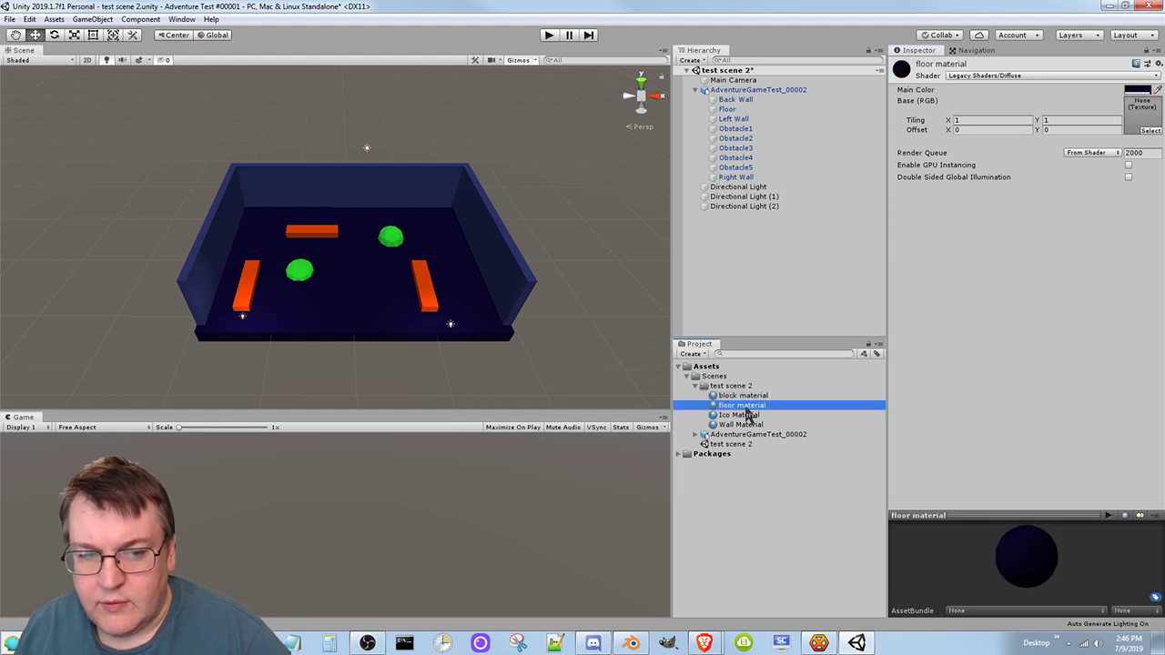
# Change the Ico Material's shader to Legacy Shaders/Diffuse
pyautogui.click(746, 415)
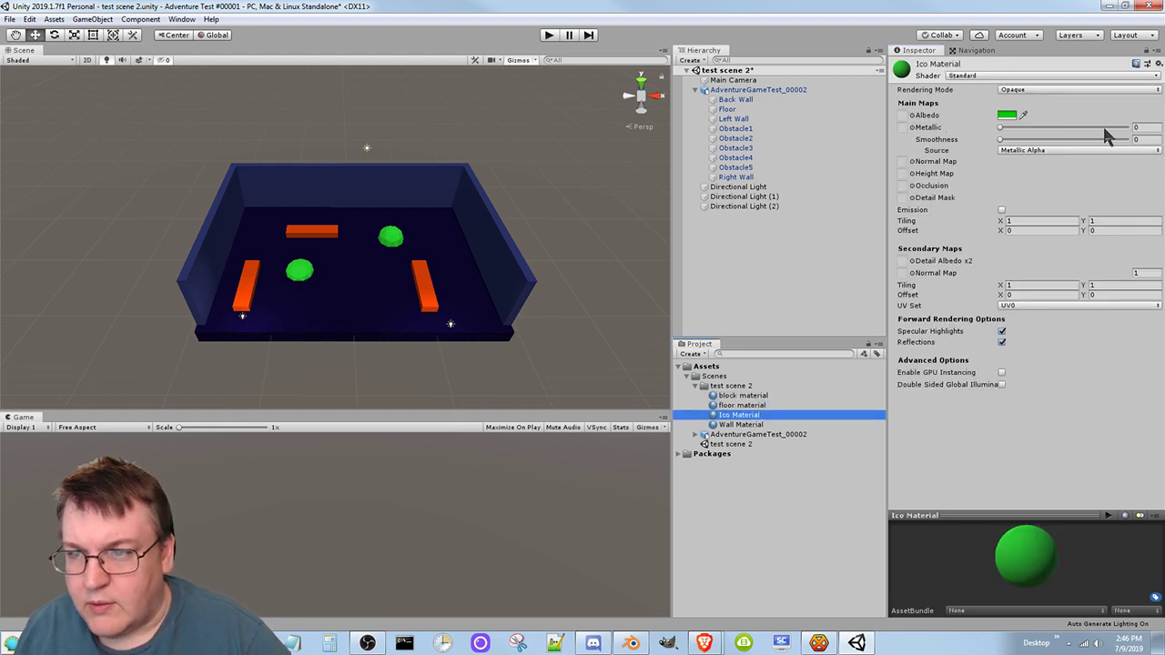
pyautogui.click(1045, 76)
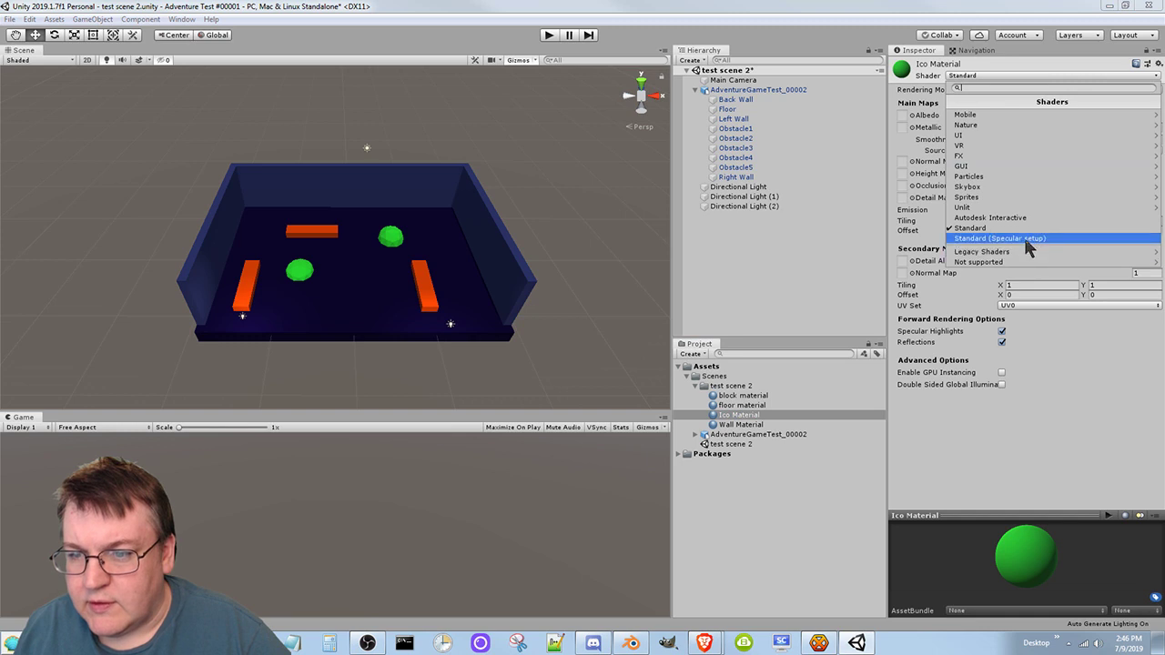
pyautogui.click(1015, 253)
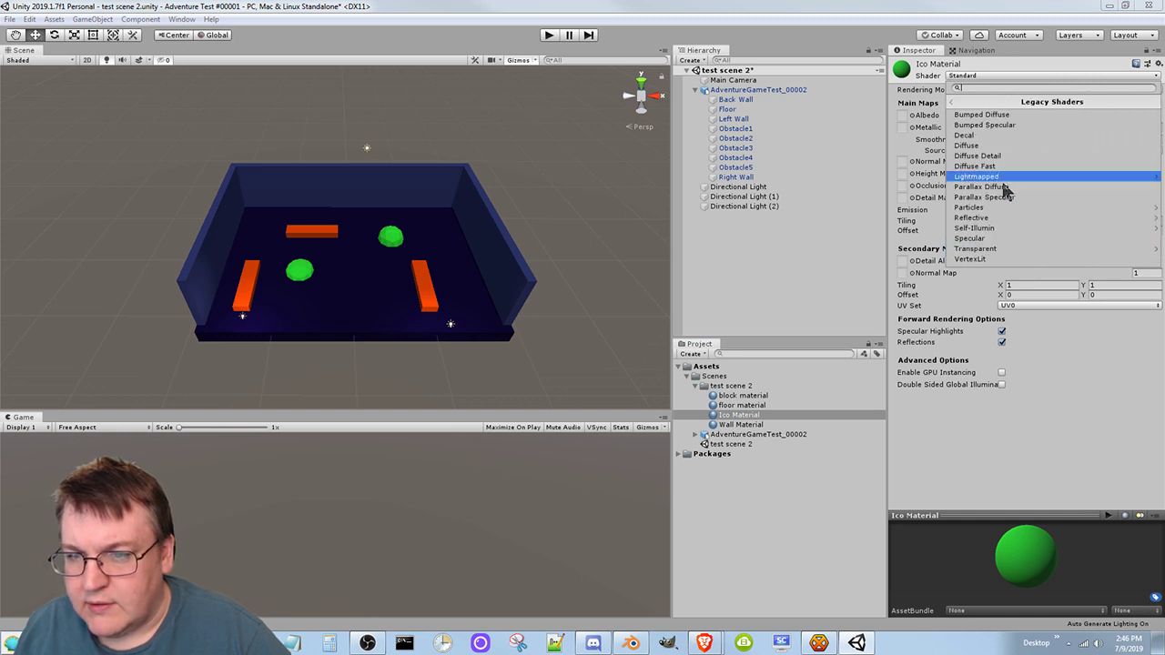
pyautogui.click(997, 146)
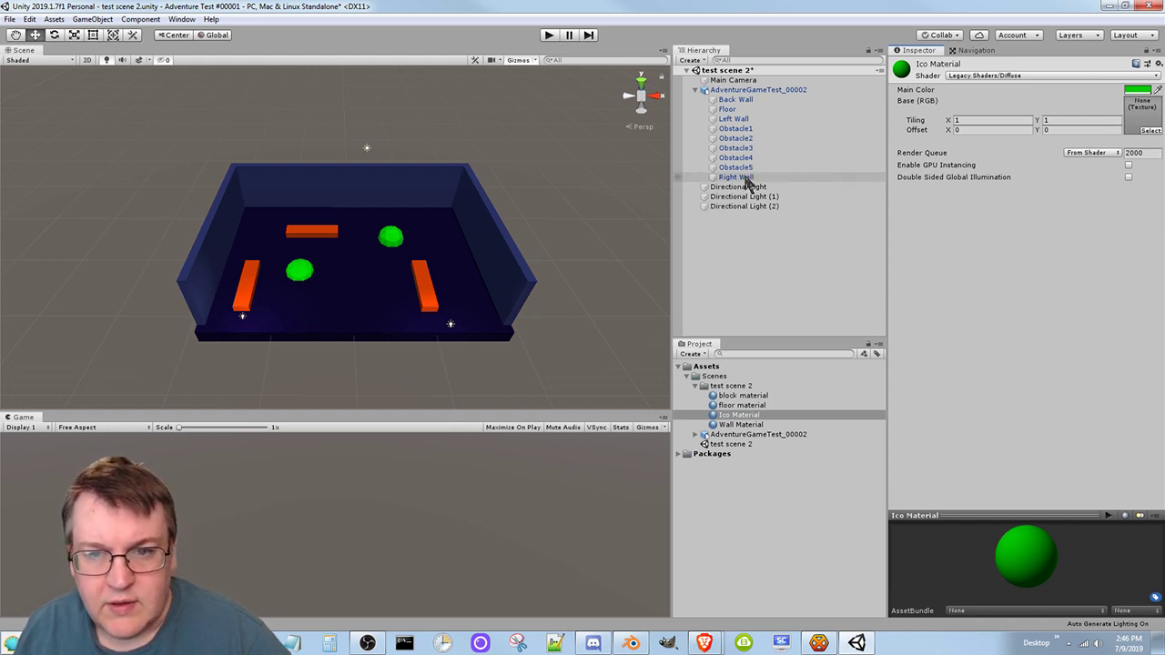
# Change the Wall Material's shader to Legacy Shaders/Diffuse
pyautogui.click(739, 425)
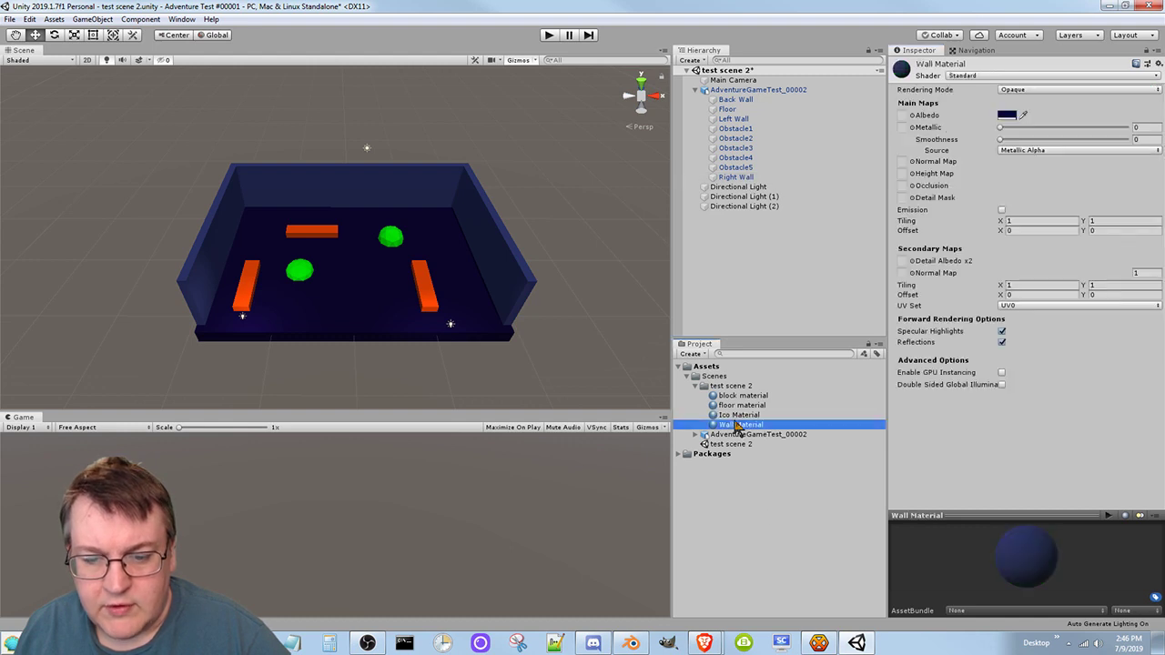
pyautogui.click(1047, 76)
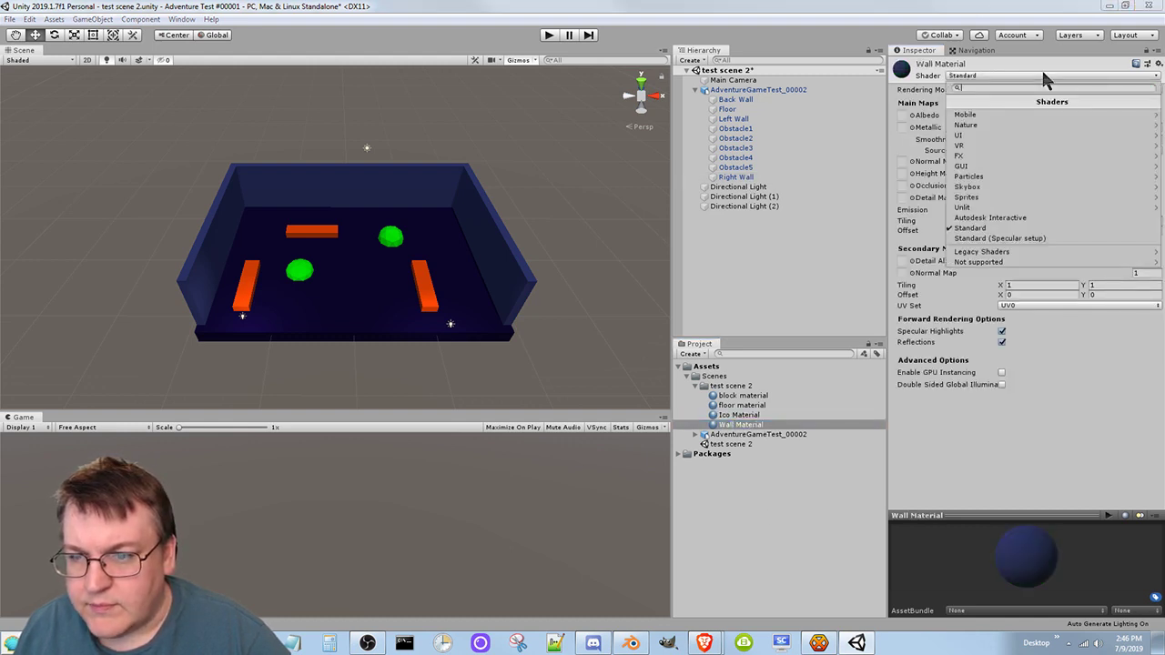
pyautogui.click(1024, 252)
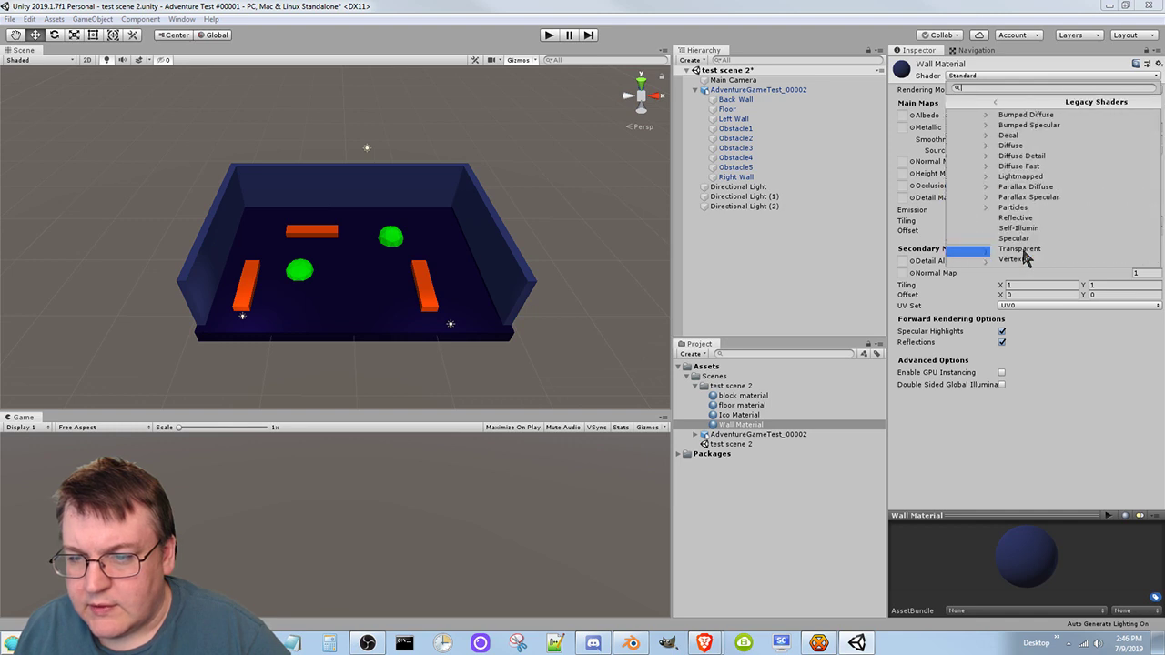
pyautogui.click(1009, 154)
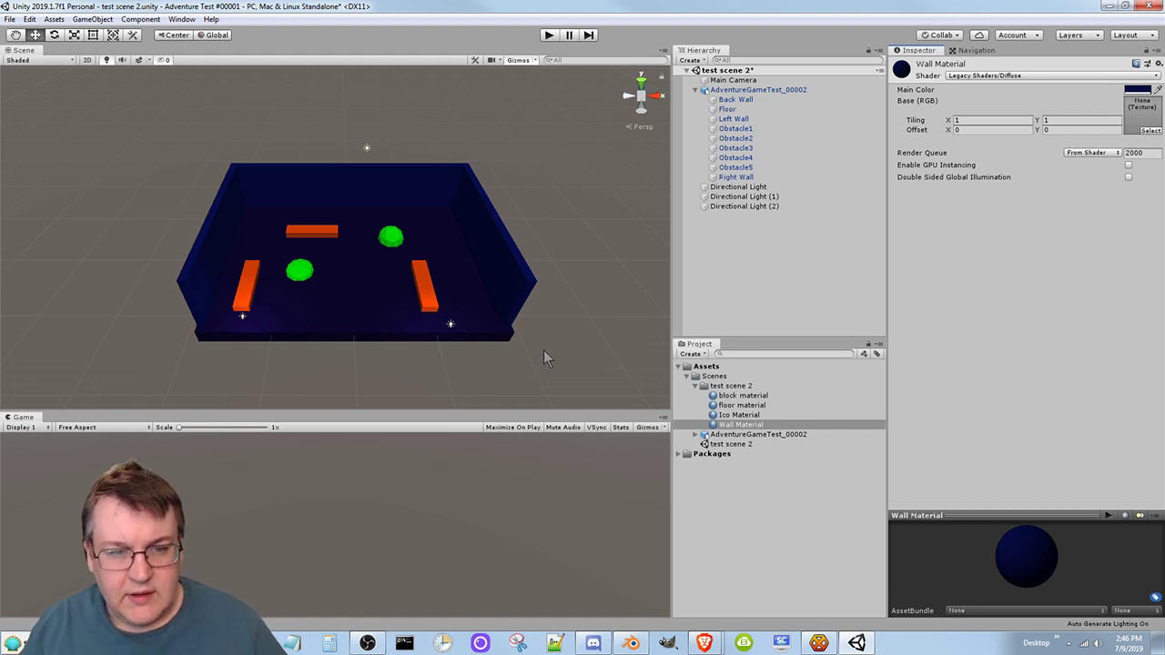
# Examine the room's walls, floor and obstacles with their diffuse shaders from lower and closer viewpoints in the scene
pyautogui.scroll(1, 515, 319)
pyautogui.moveTo(513, 319)
pyautogui.mouseDown(button='middle')
pyautogui.moveTo(500, 251)
pyautogui.moveTo(510, 304)
pyautogui.mouseUp(button='middle')
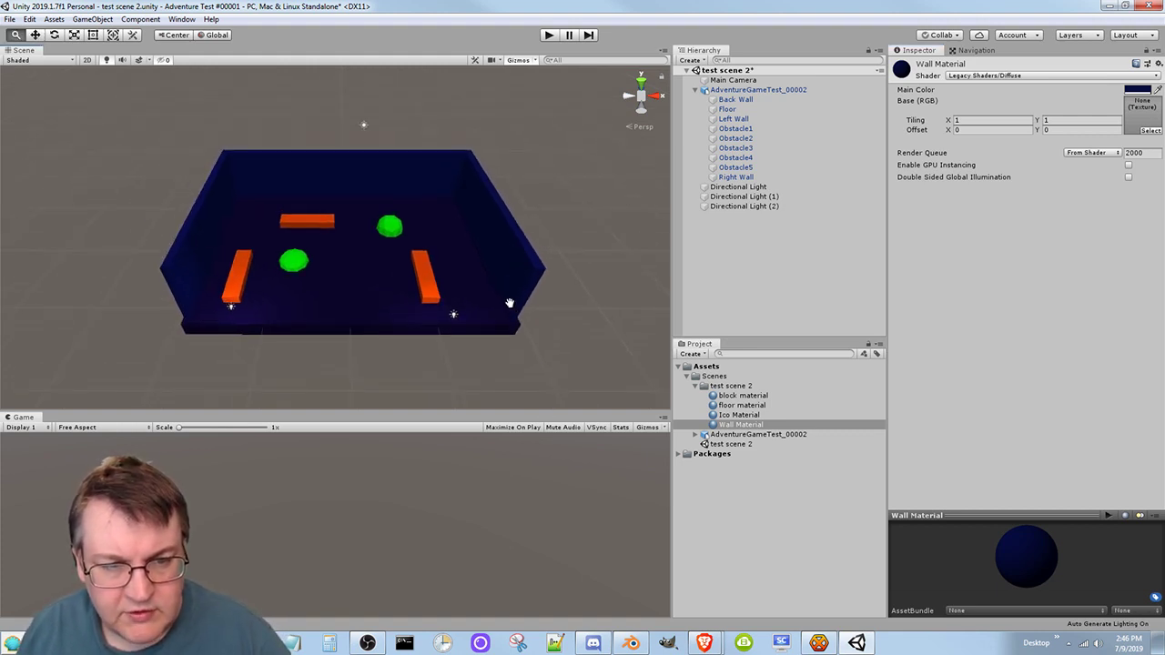
pyautogui.moveTo(510, 320); pyautogui.dragTo(512, 266, button='right')
pyautogui.moveTo(483, 322); pyautogui.dragTo(492, 256, button='middle')
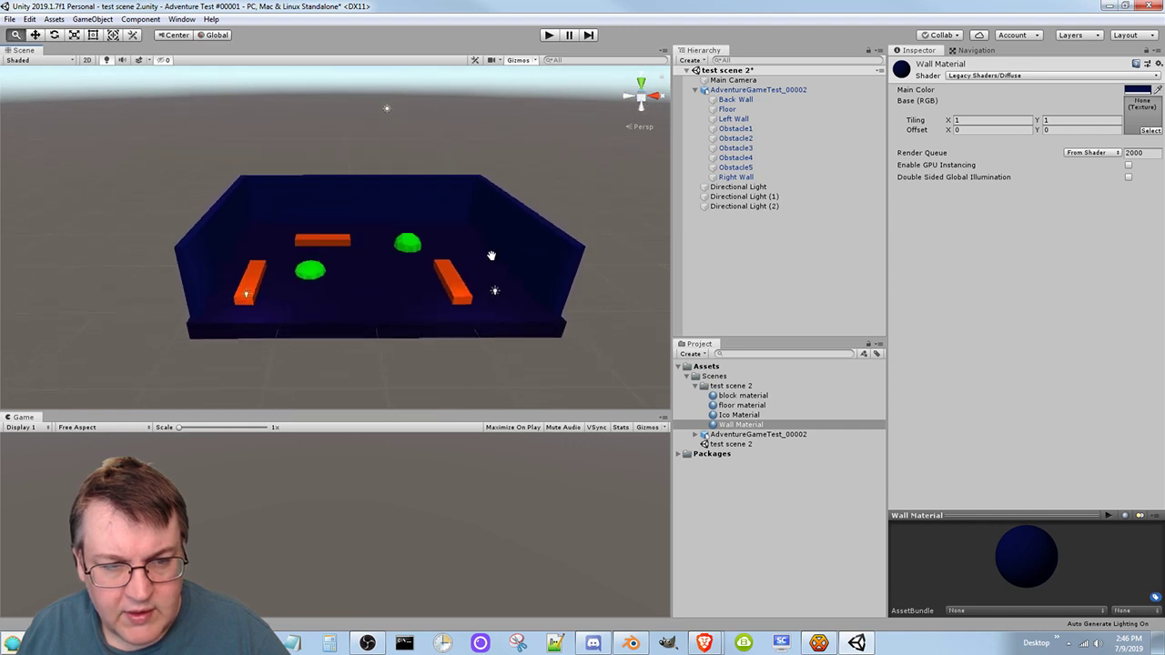
pyautogui.scroll(5, 481, 313)
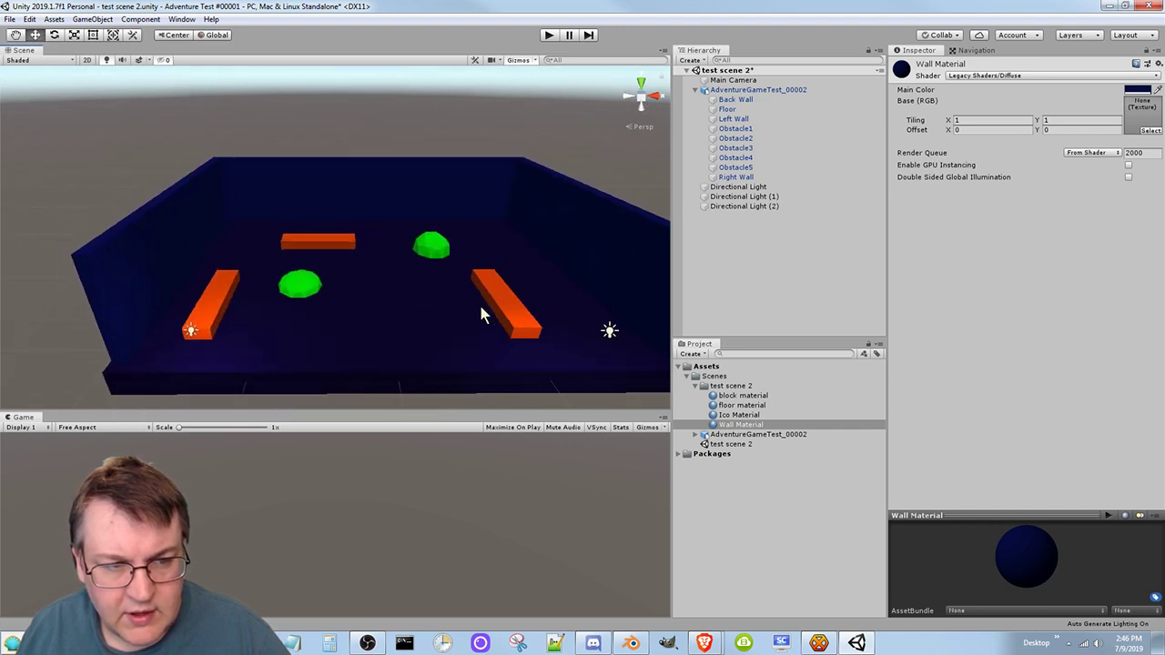
pyautogui.scroll(-2, 482, 314)
pyautogui.scroll(-2, 623, 310)
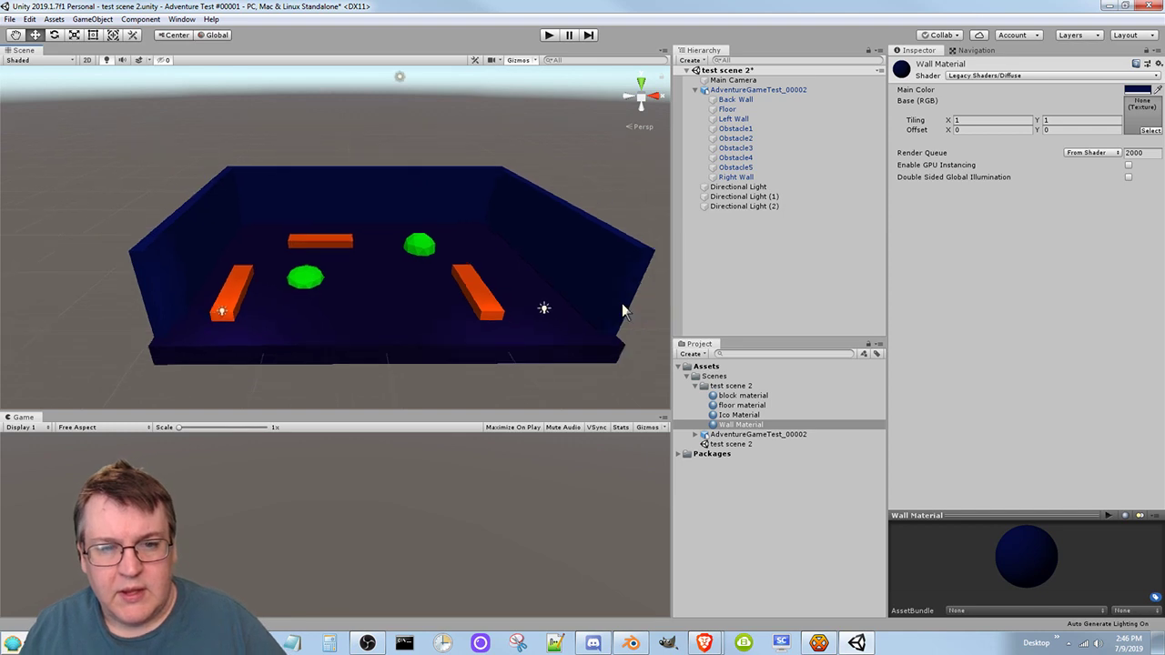
pyautogui.scroll(-1, 622, 309)
# Shift the first Directional Light above the room to about X 0.59 and lower its intensity to 0.42
pyautogui.click(391, 102)
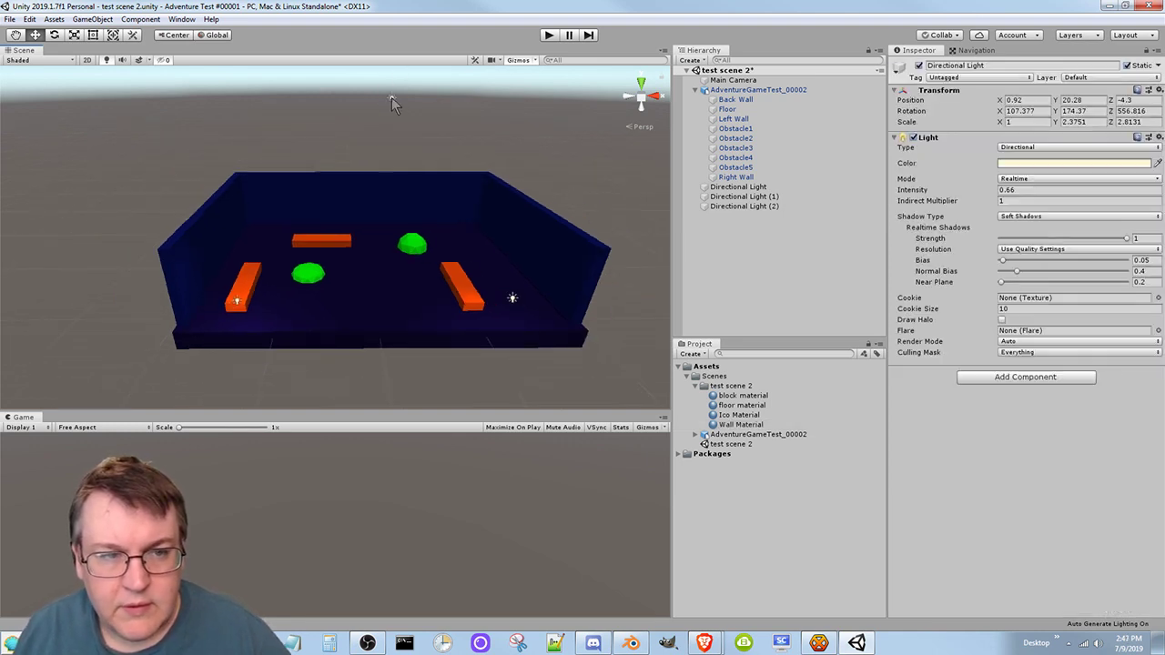
pyautogui.moveTo(437, 98); pyautogui.dragTo(439, 135)
pyautogui.click(954, 191)
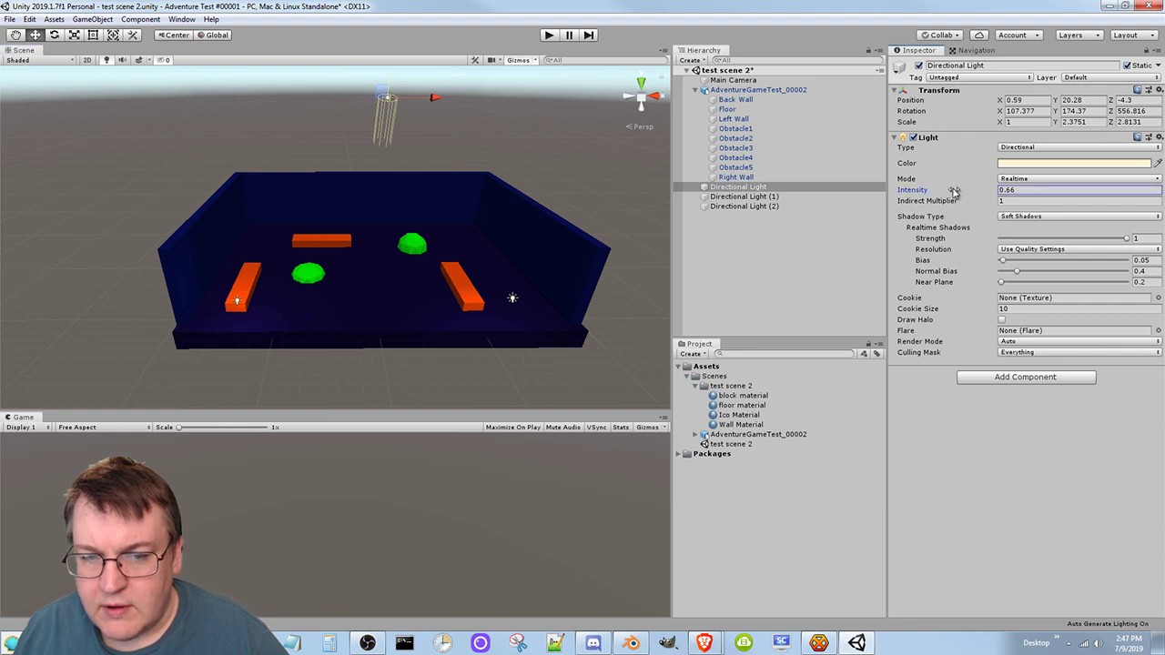
pyautogui.moveTo(954, 192); pyautogui.dragTo(833, 240)
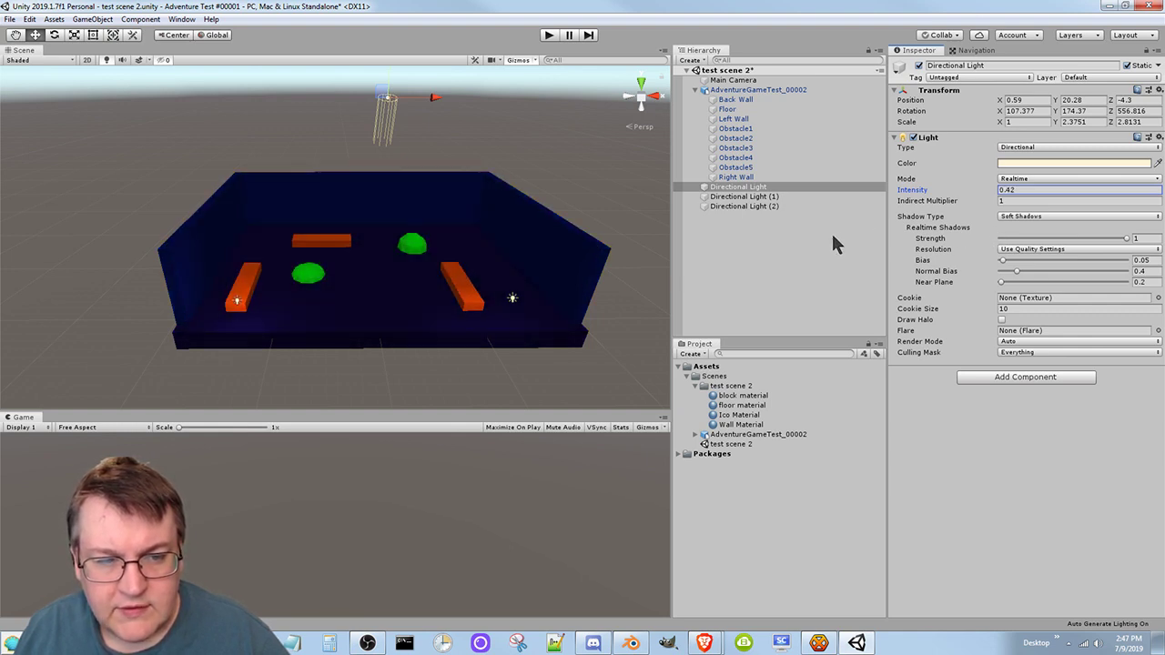
# View the room from higher up and reduce the first Directional Light's intensity to 0
pyautogui.keyDown('alt'); pyautogui.moveTo(423, 311); pyautogui.dragTo(420, 283); pyautogui.keyUp('alt')
pyautogui.moveTo(421, 284); pyautogui.dragTo(416, 306, button='right')
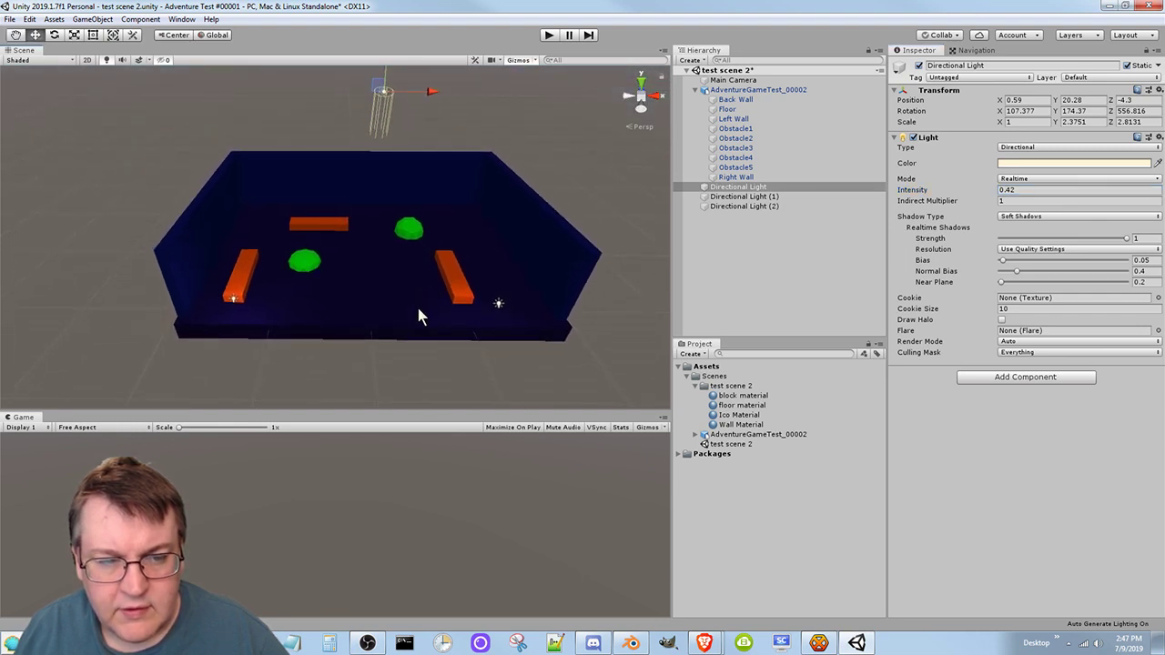
pyautogui.moveTo(417, 306); pyautogui.dragTo(420, 349, button='middle')
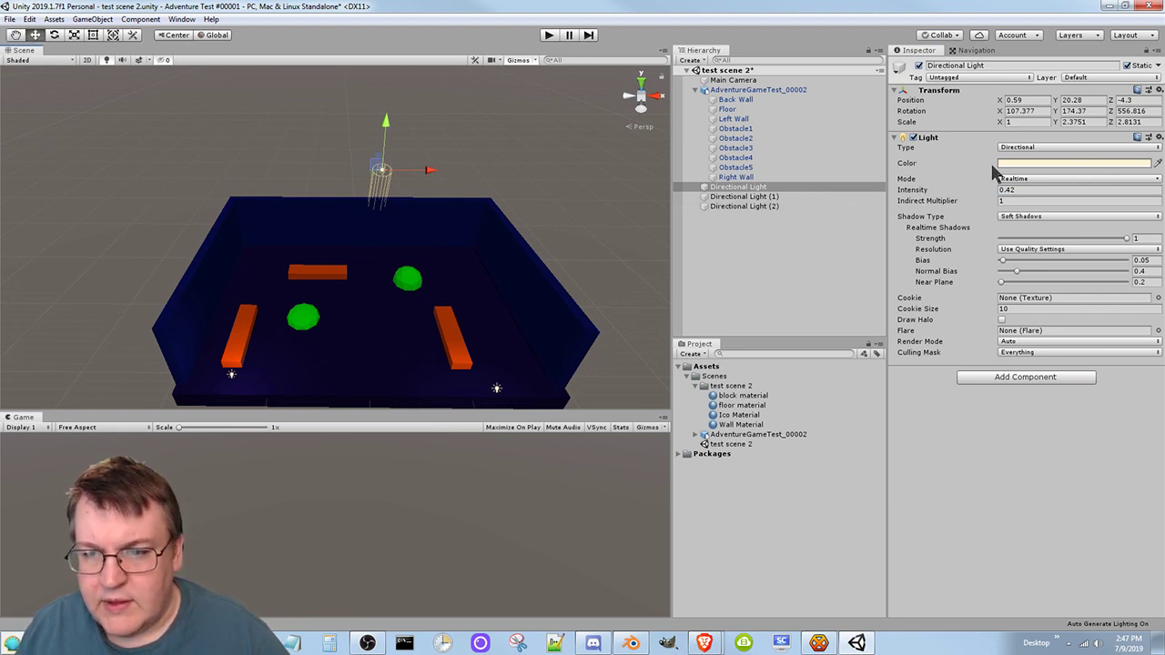
pyautogui.moveTo(980, 190); pyautogui.dragTo(913, 205)
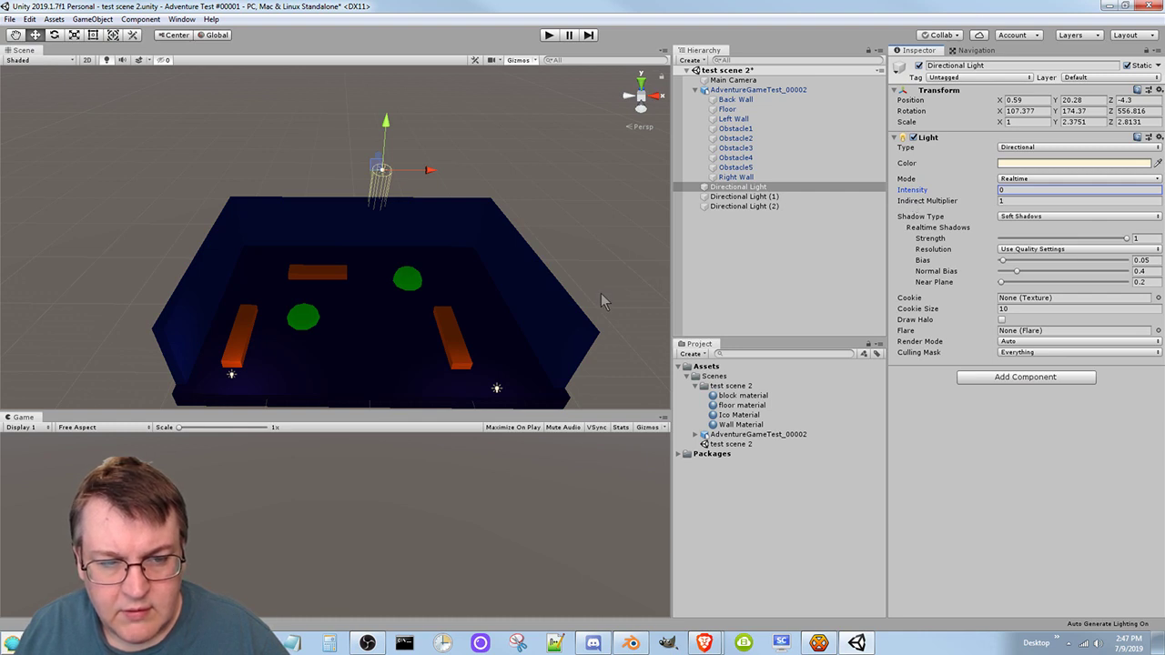
# Reposition the first Directional Light above the room to about Y 22.99 and Z -10.24
pyautogui.moveTo(390, 120); pyautogui.dragTo(399, 93)
pyautogui.scroll(-3, 638, 293)
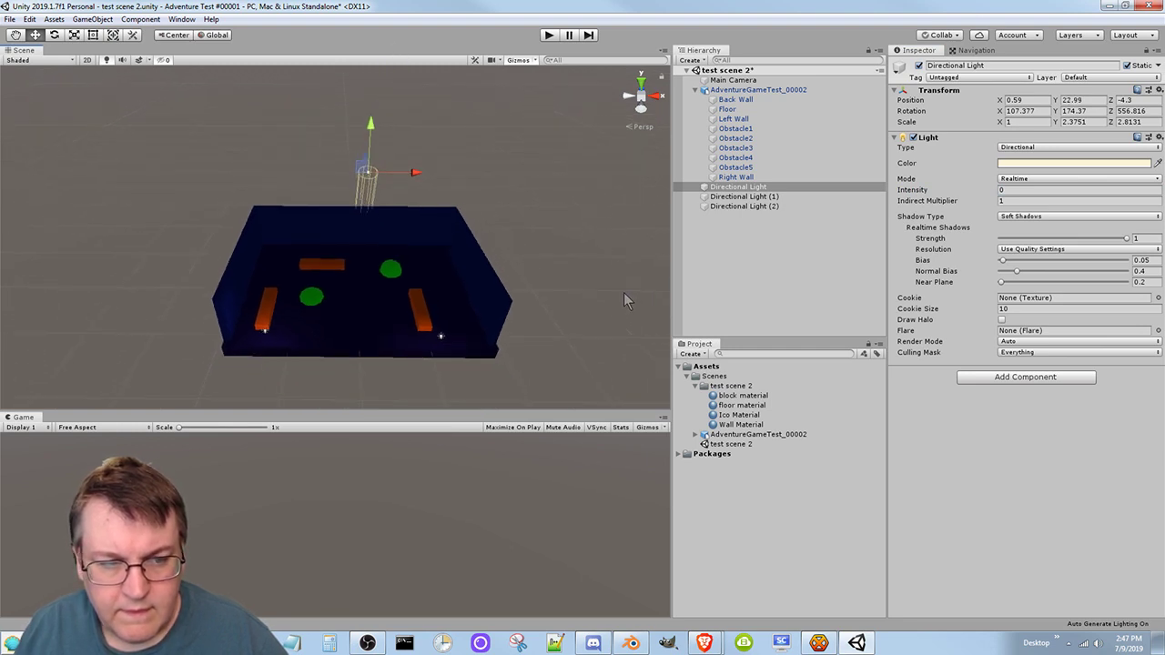
pyautogui.scroll(2, 624, 292)
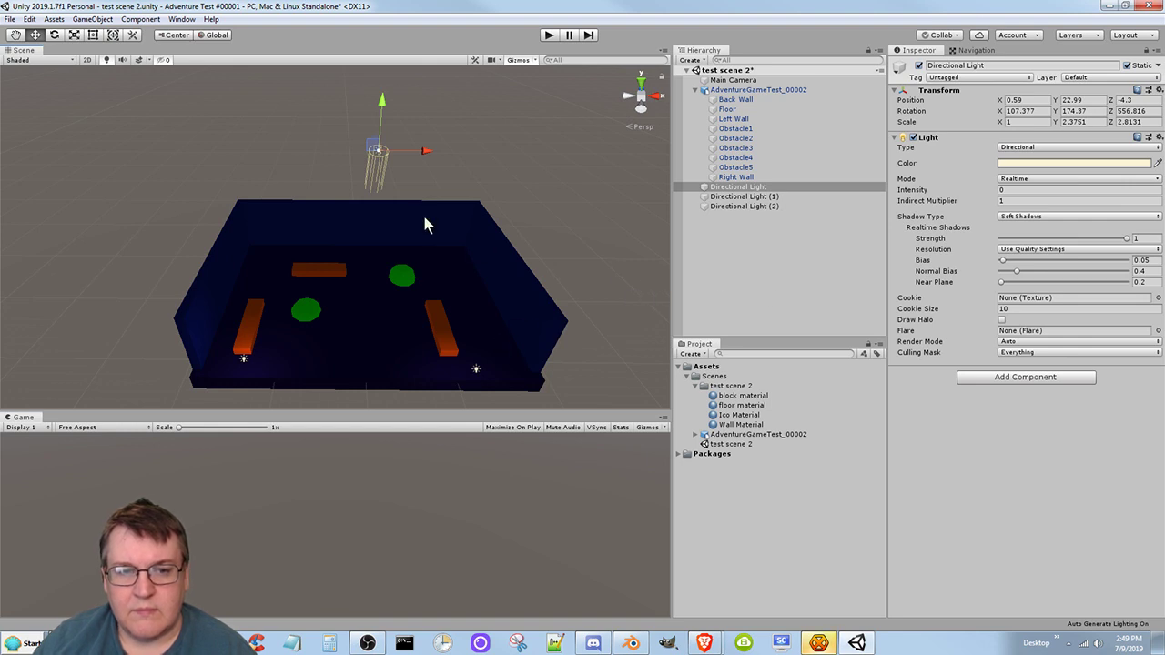
pyautogui.moveTo(381, 121); pyautogui.dragTo(382, 173)
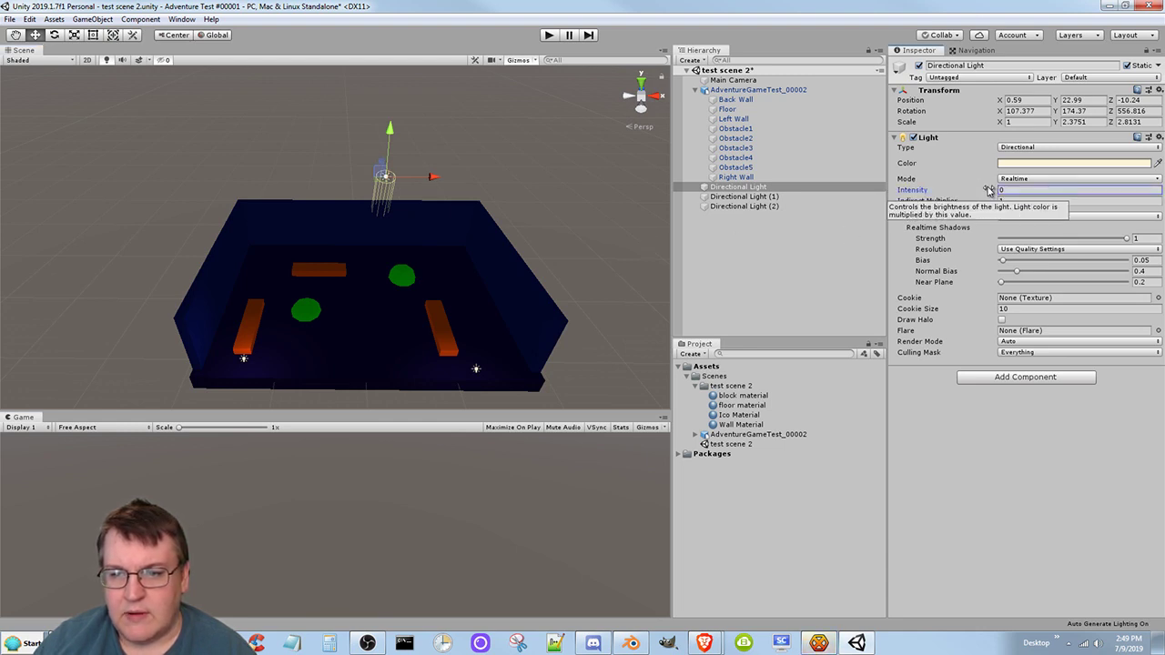
# Set the first Directional Light's intensity to 0.85 and save the scene
pyautogui.moveTo(965, 189); pyautogui.dragTo(949, 212)
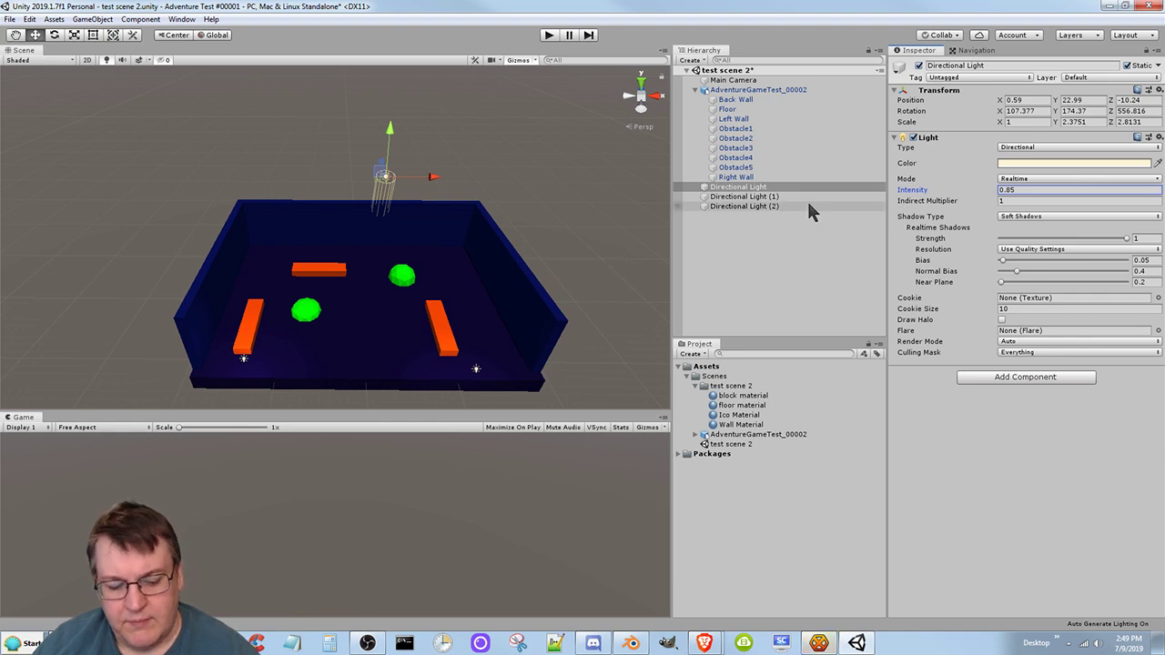
pyautogui.hotkey('ctrl', 's')
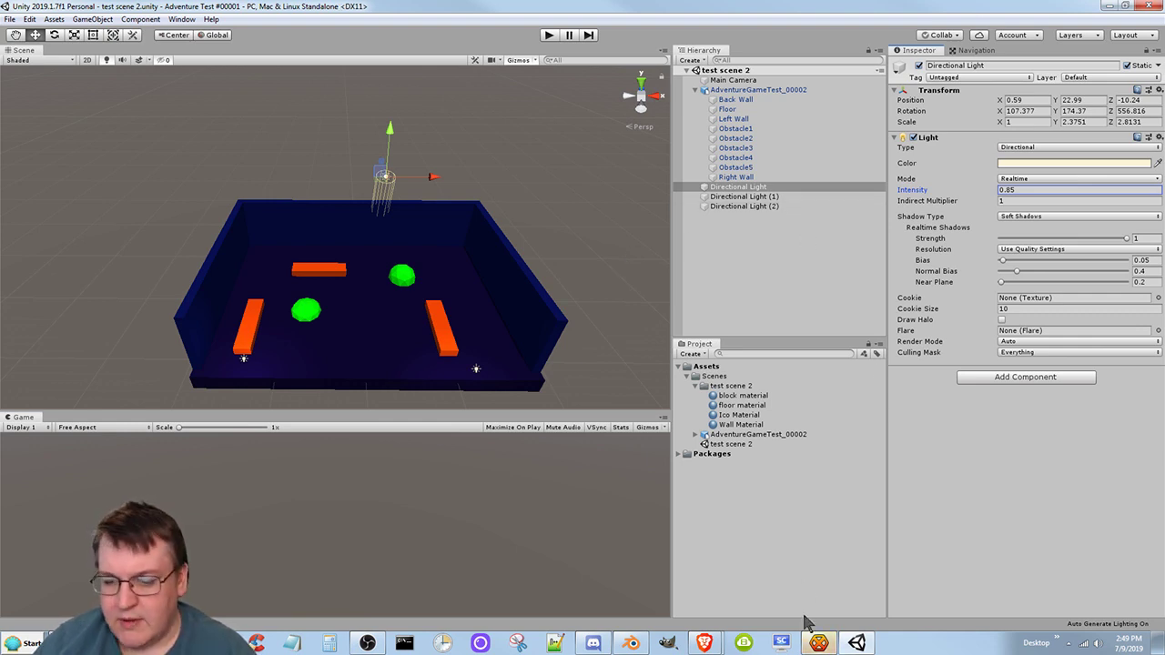